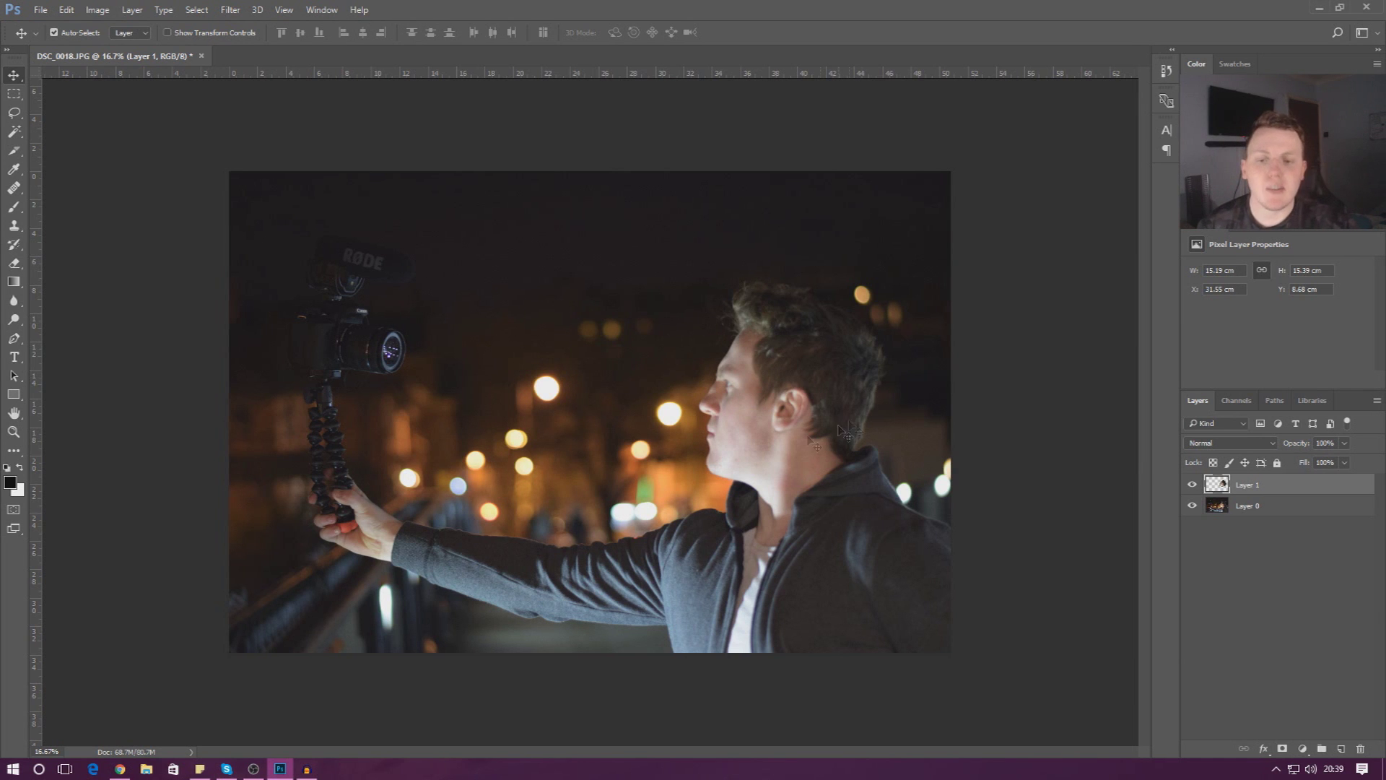
# Step: Move the copied head left on Layer 1, then undo back to the head selection on Layer 0
pyautogui.moveTo(776, 406); pyautogui.dragTo(561, 359)
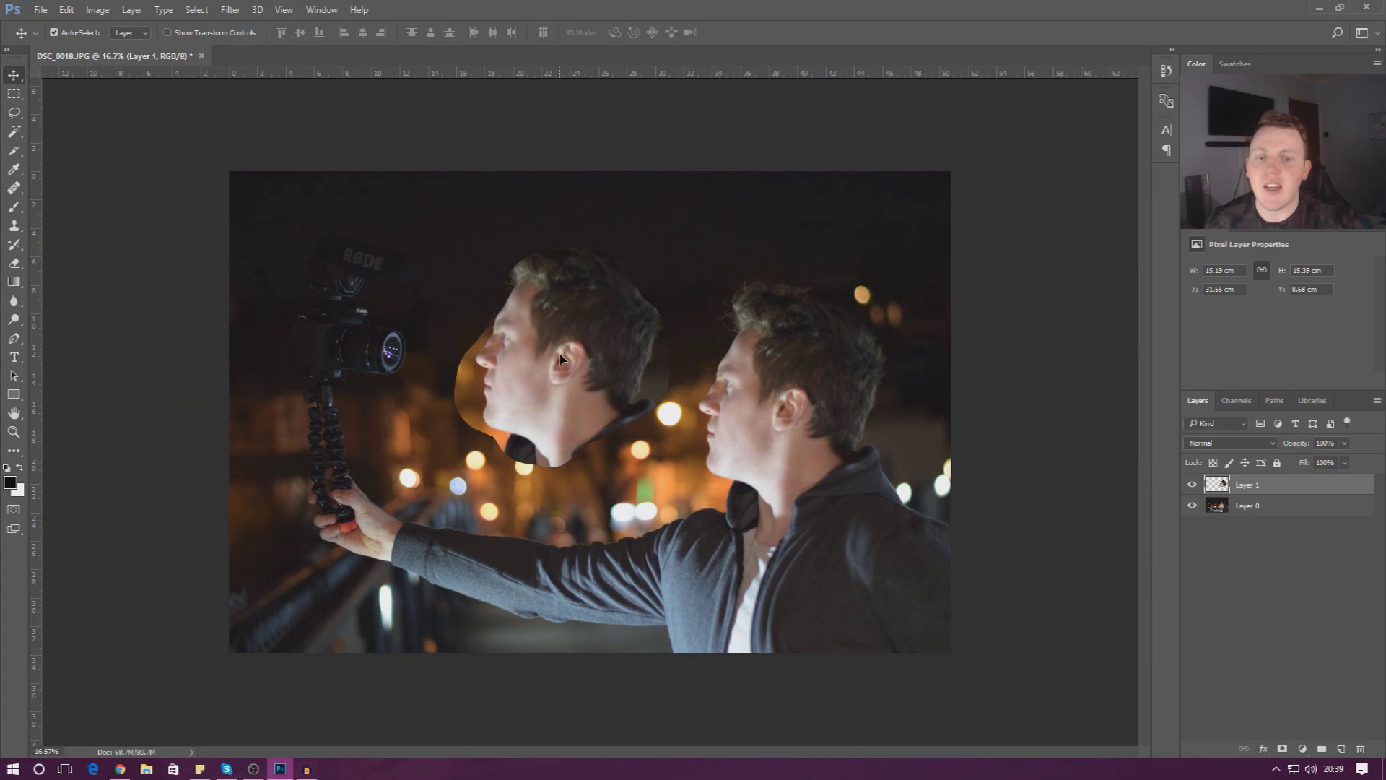
pyautogui.hotkey('ctrl', 'alt', 'z')
pyautogui.hotkey('ctrl', 'alt', 'z')
pyautogui.hotkey('ctrl', 'alt', 'z')
pyautogui.hotkey('ctrl', 'alt', 'z')
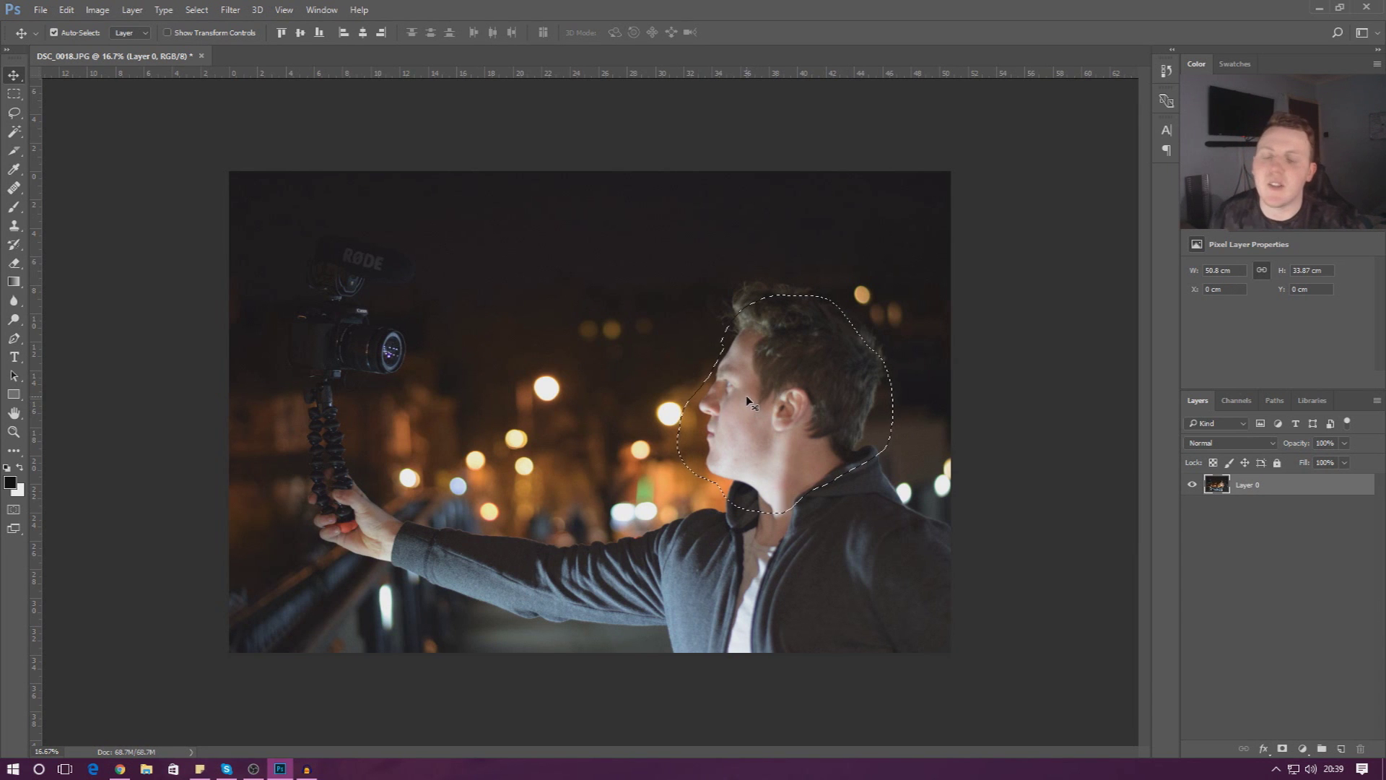
# Step: Clear the head selection and switch from the Lasso tool group to the Marquee tools
pyautogui.hotkey('ctrl', 'd')
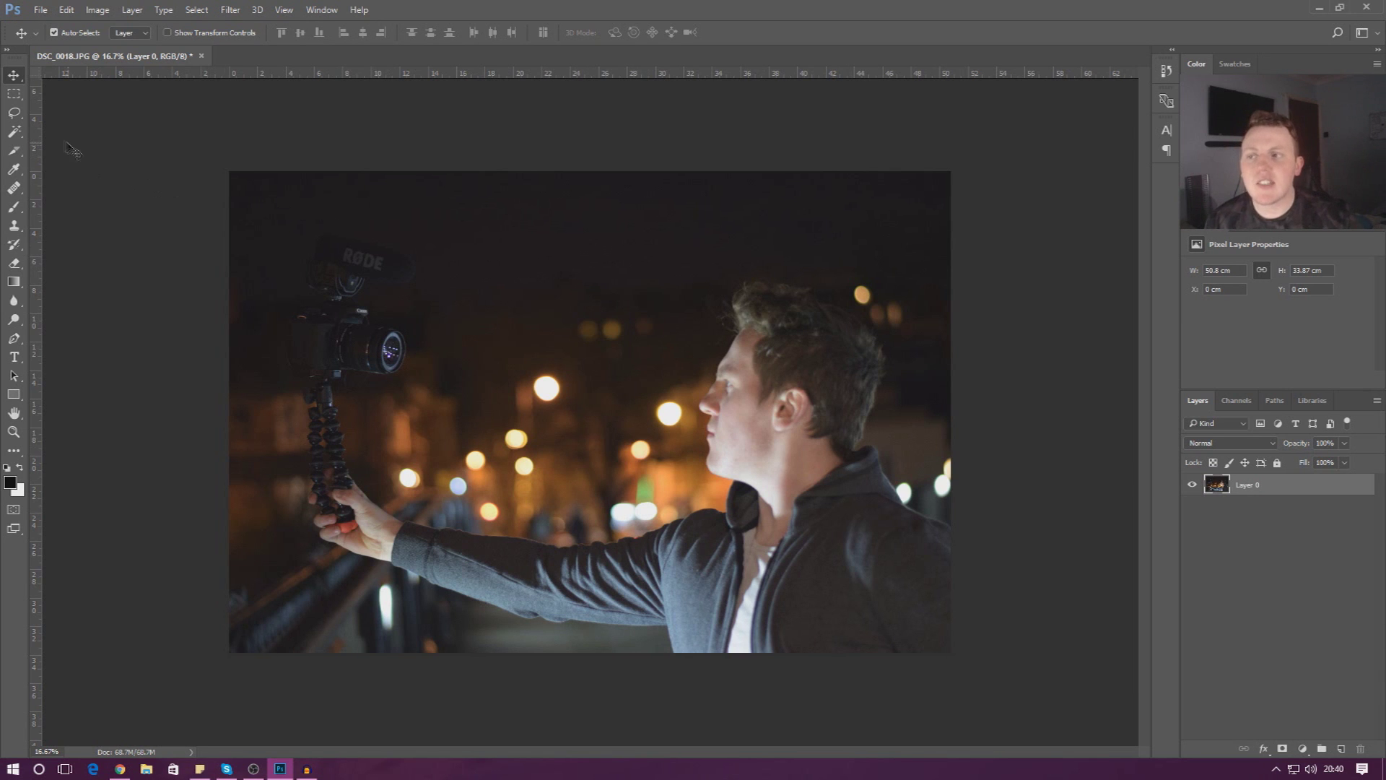
pyautogui.click(15, 111)
pyautogui.click(16, 95)
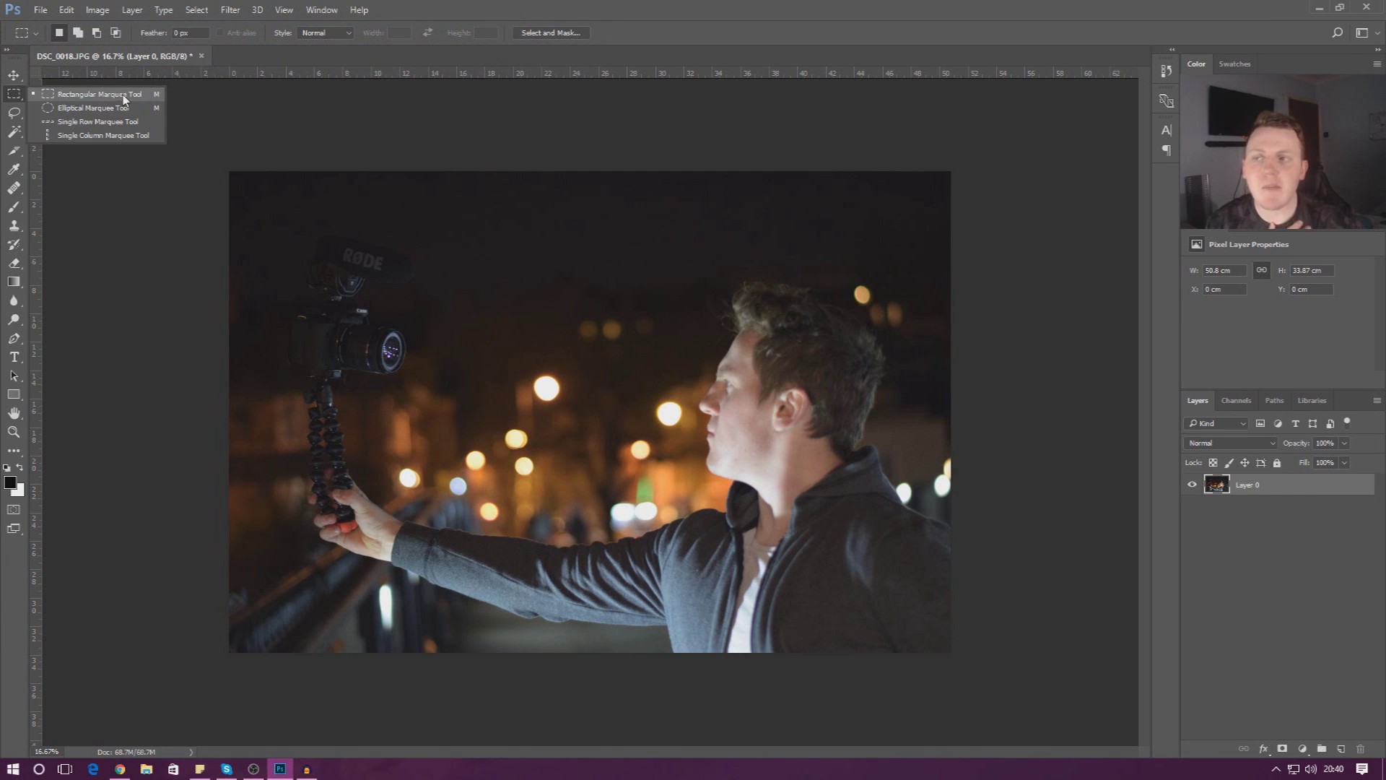
pyautogui.click(70, 98)
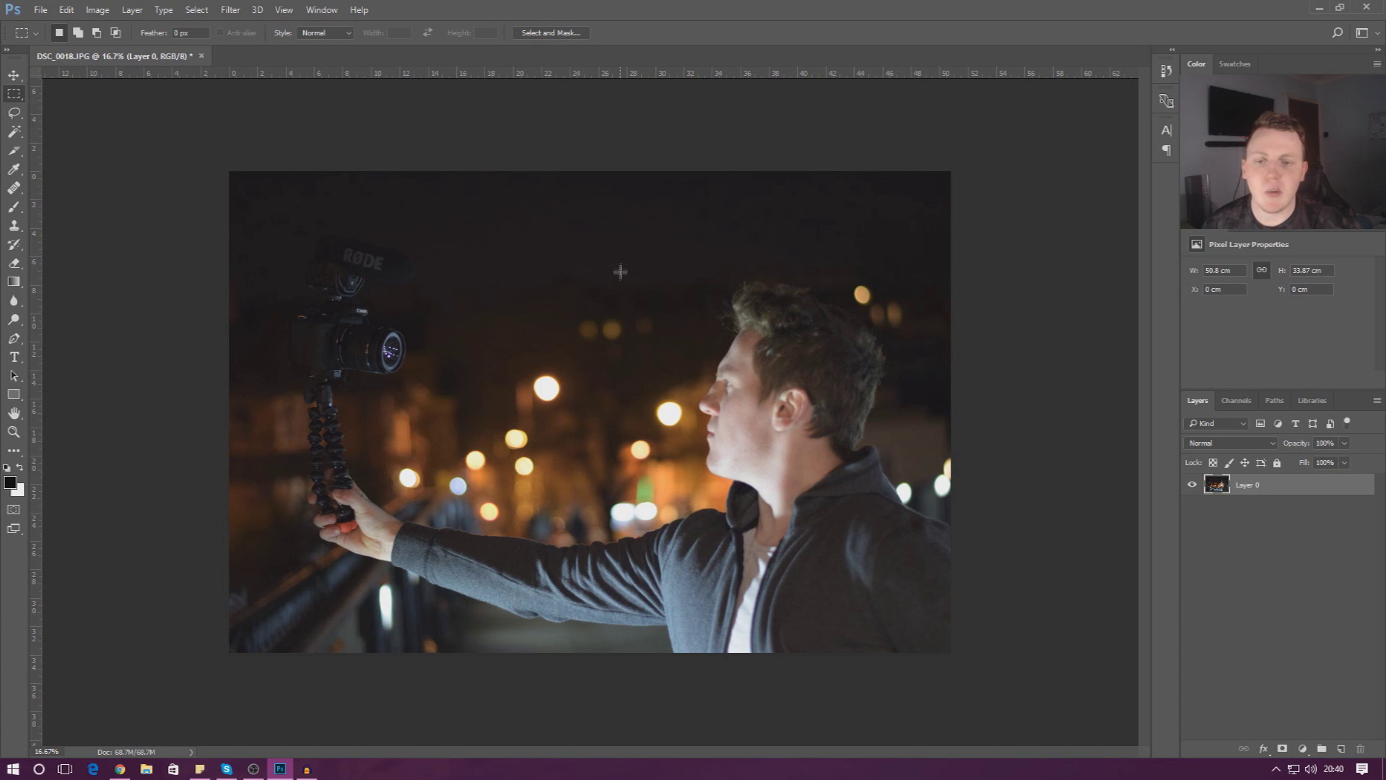
pyautogui.moveTo(620, 263); pyautogui.dragTo(919, 517)
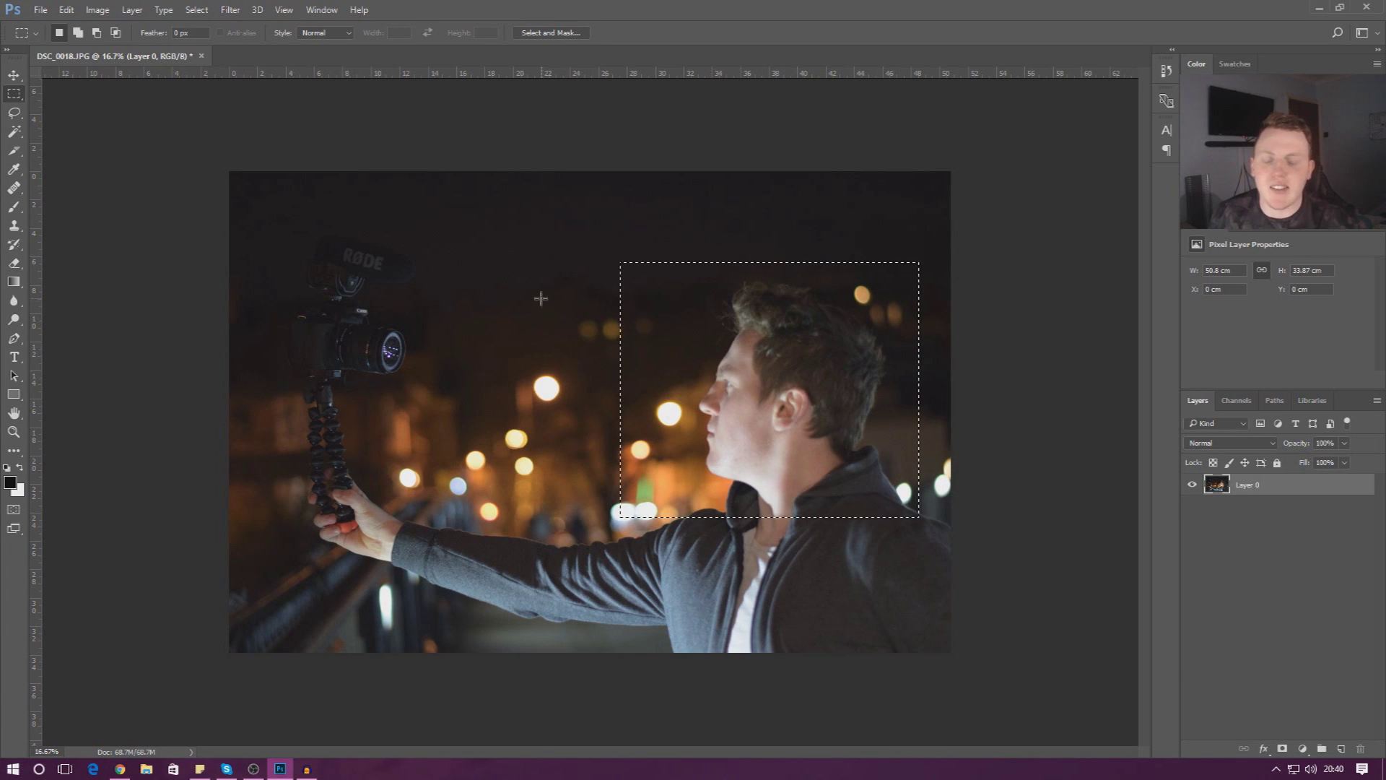
pyautogui.click(541, 297)
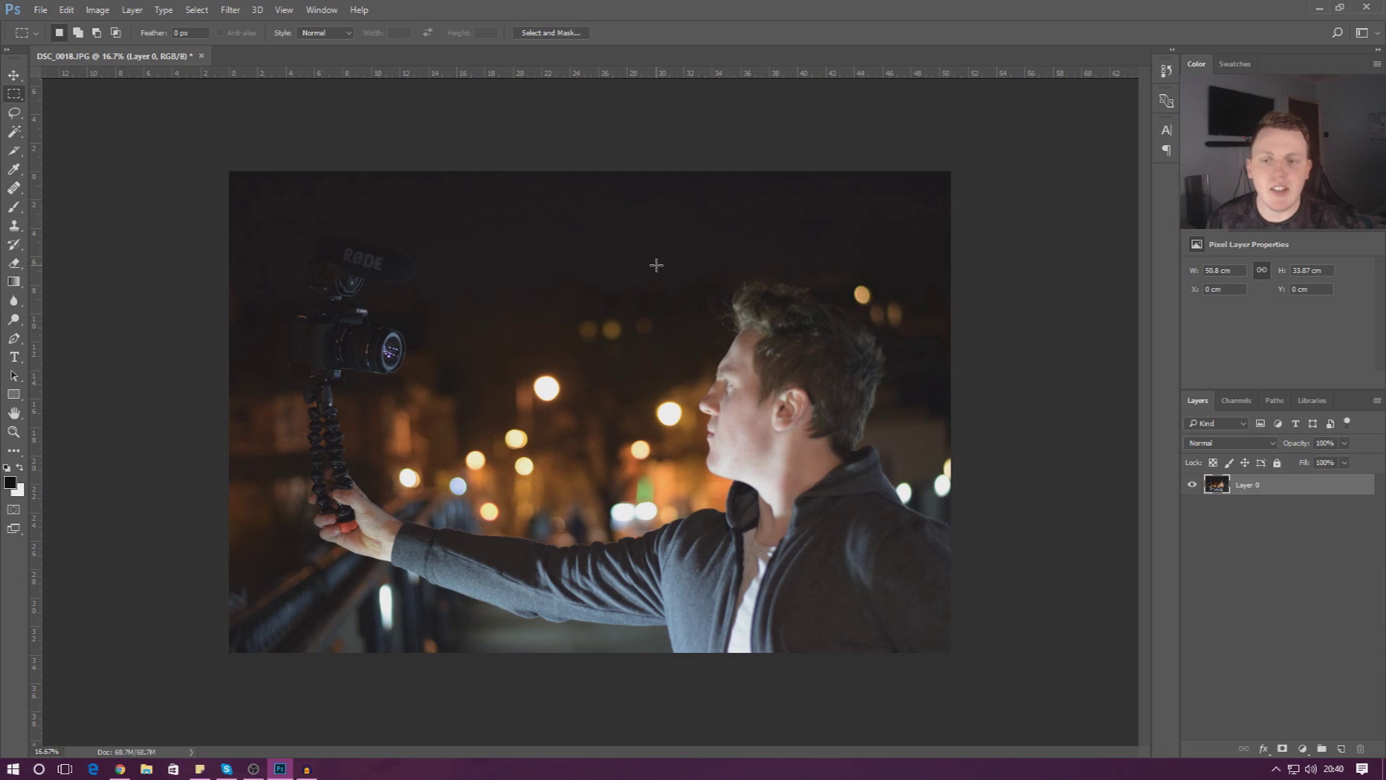
pyautogui.moveTo(656, 265); pyautogui.dragTo(915, 498)
pyautogui.click(915, 500)
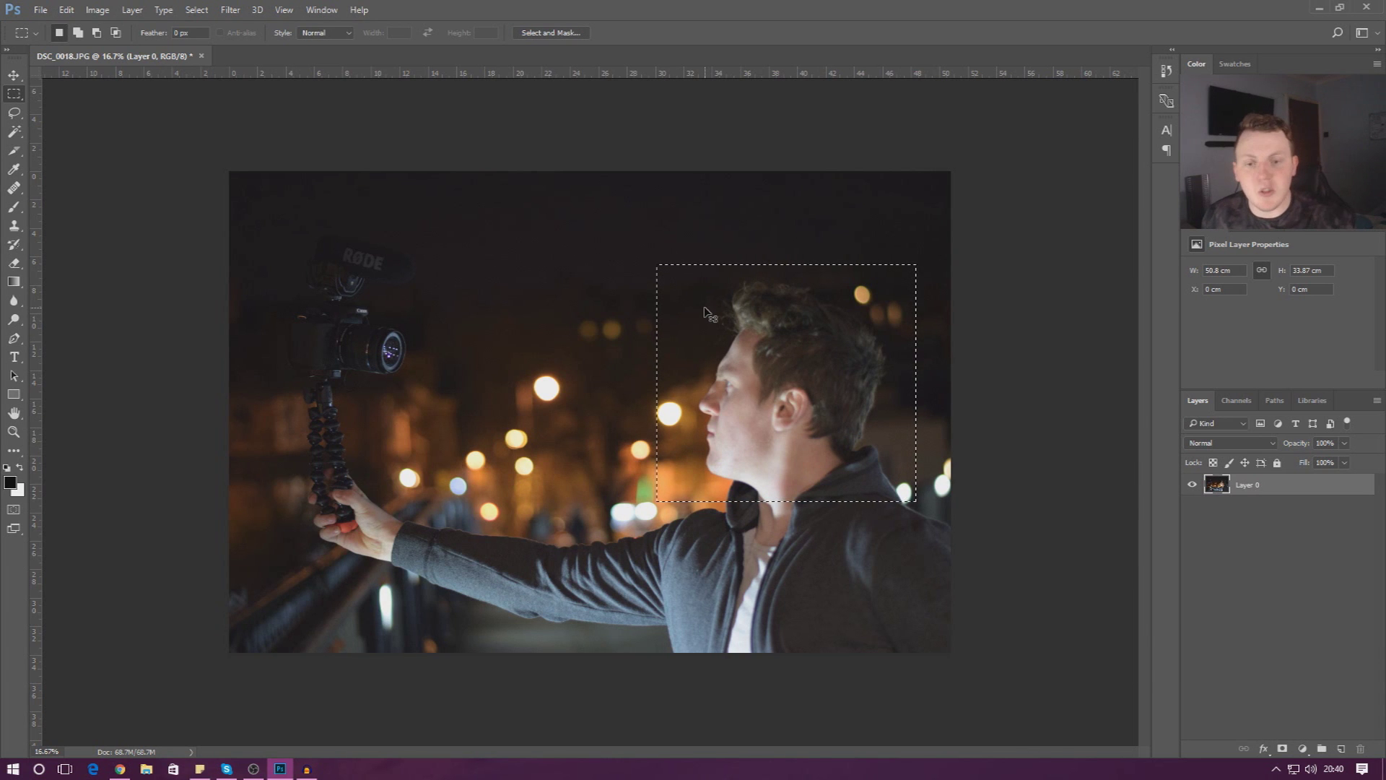
pyautogui.hotkey('ctrl', 'j')
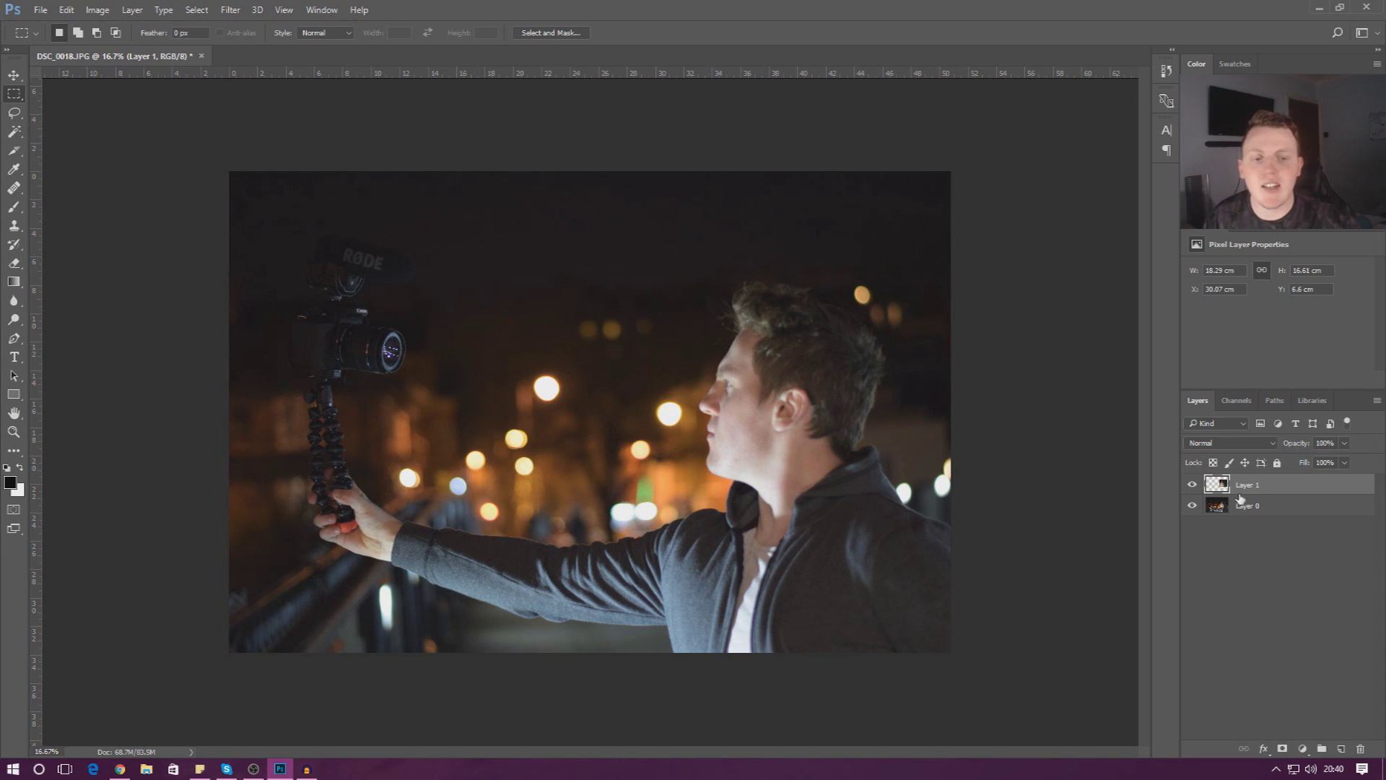
pyautogui.click(13, 74)
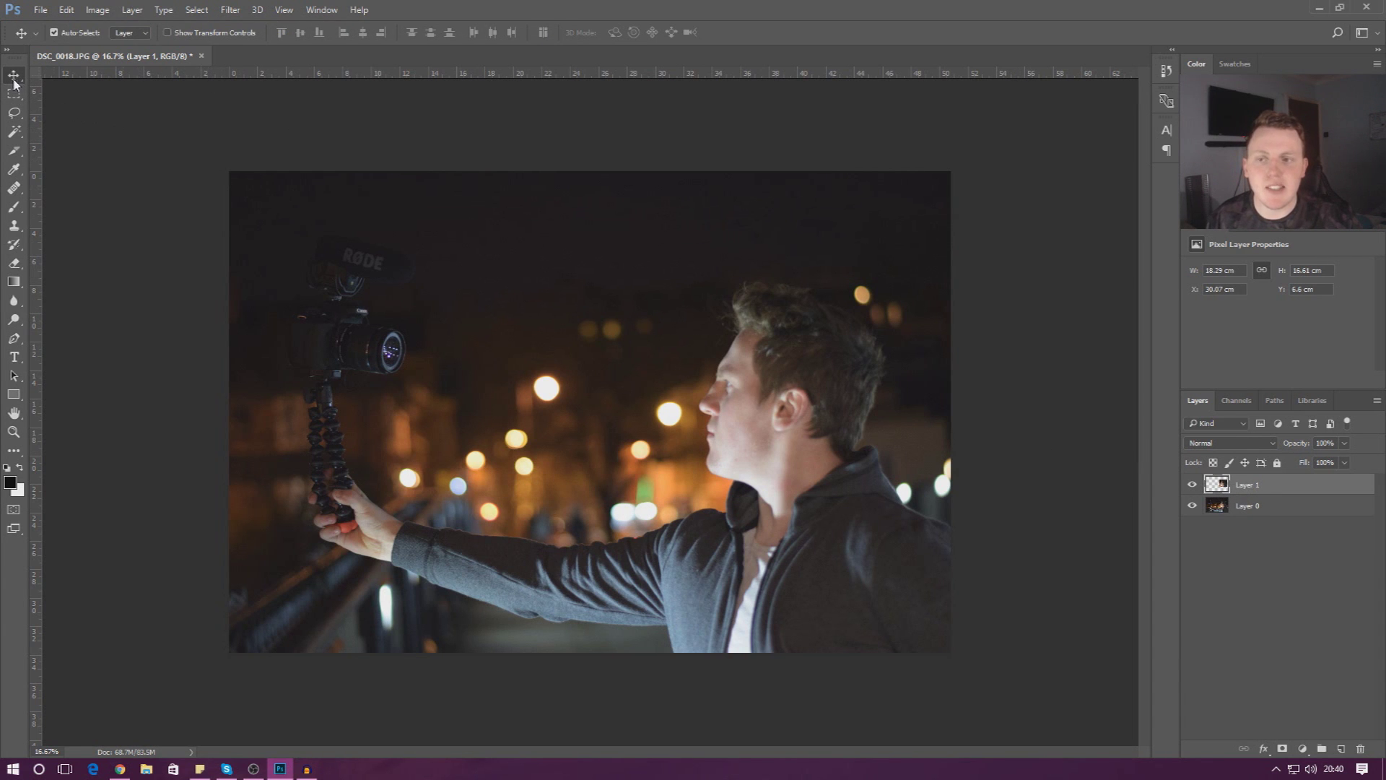
pyautogui.moveTo(804, 437); pyautogui.dragTo(530, 523)
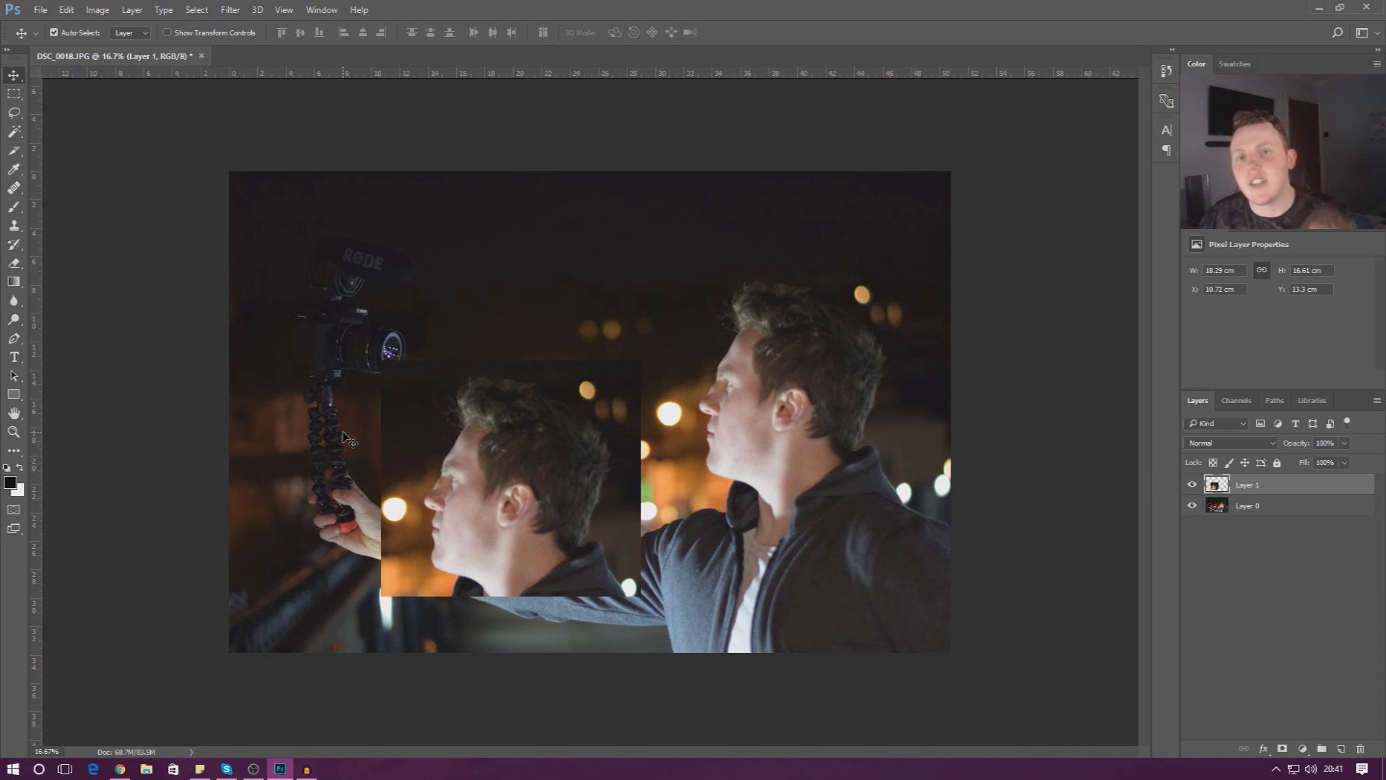
# Step: Remove the earlier copy and trace the man's hair and face with the freehand Lasso
pyautogui.press('Delete')
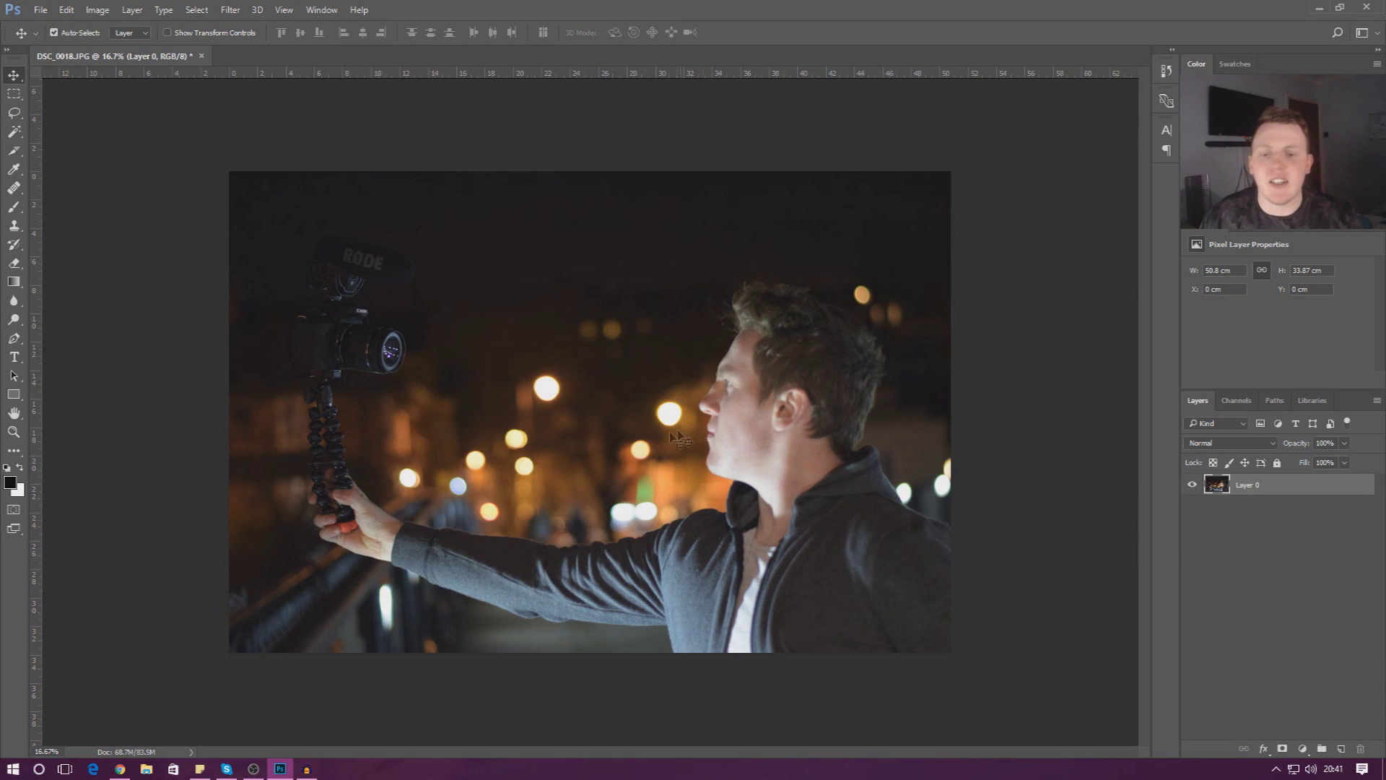
pyautogui.click(13, 95)
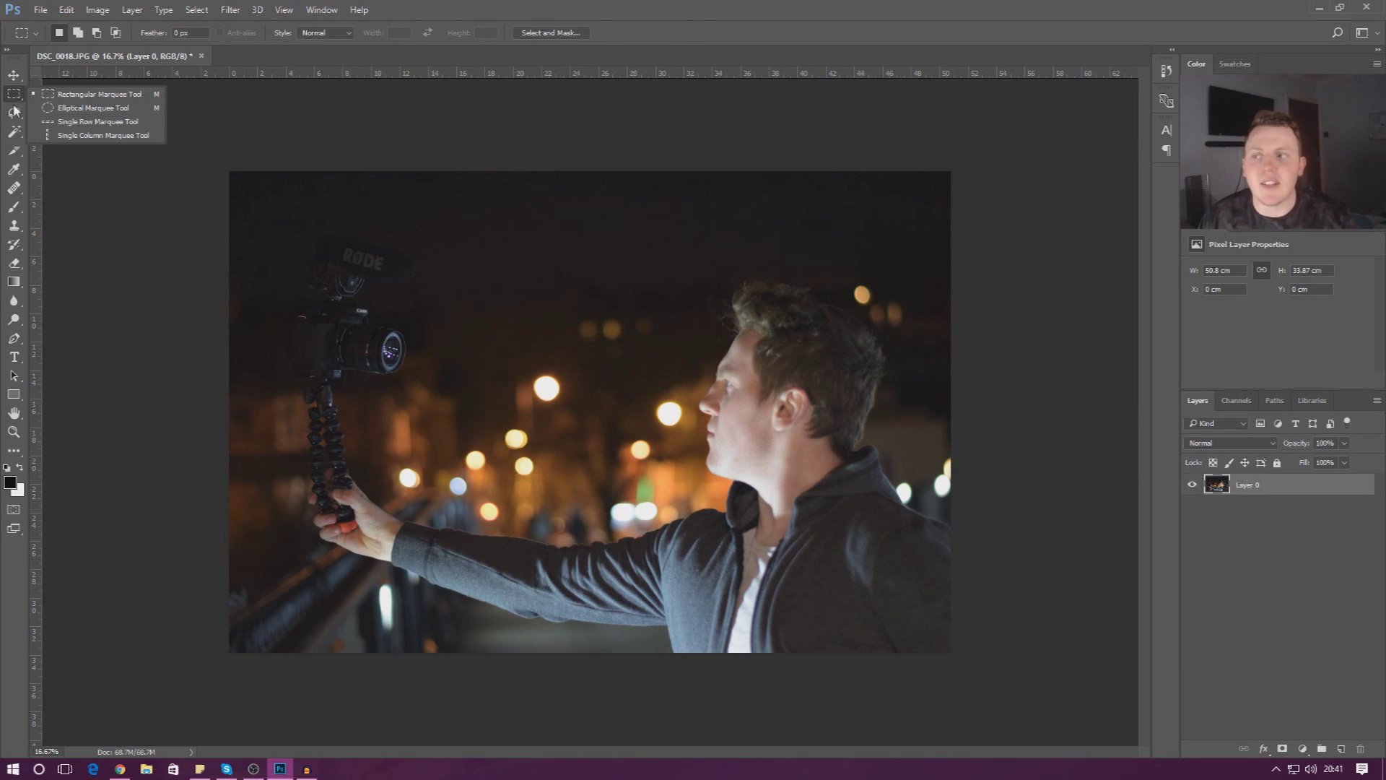
pyautogui.click(14, 112)
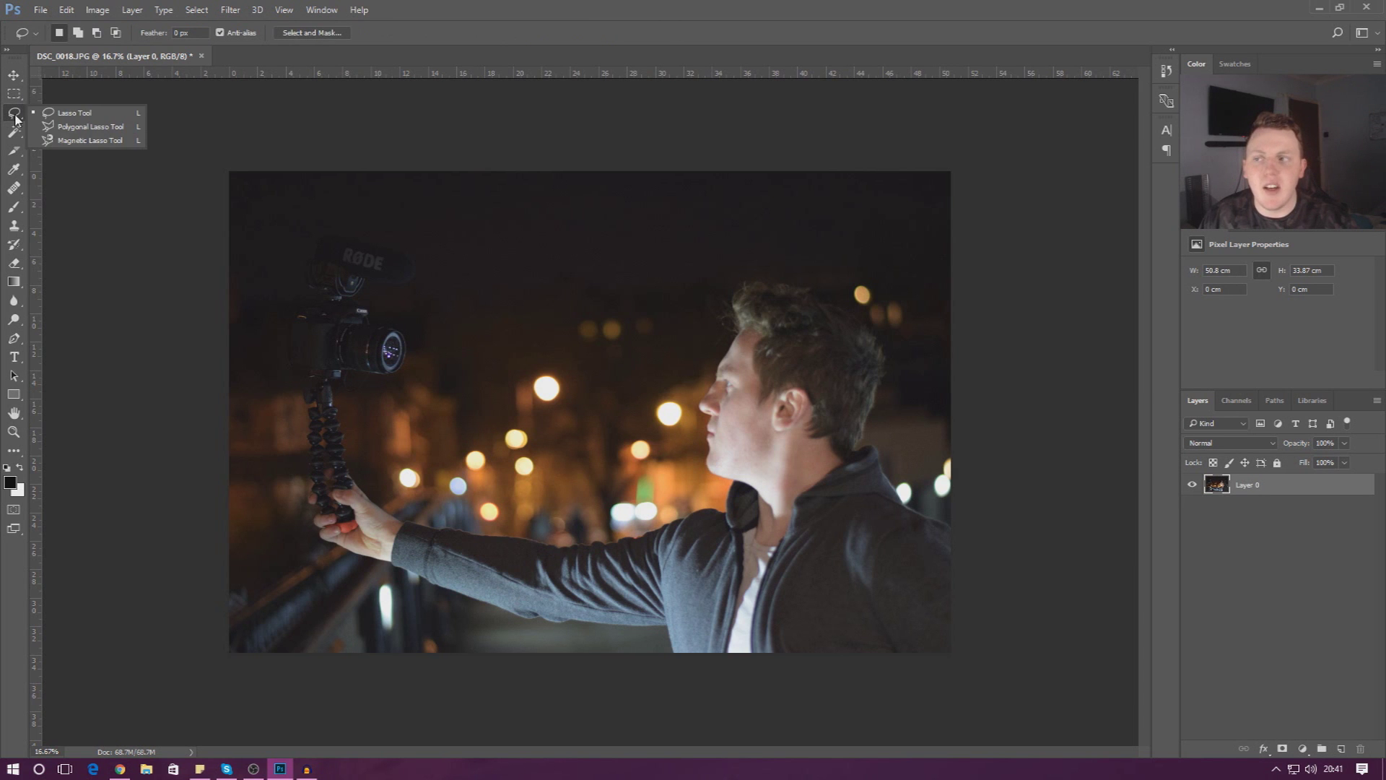
pyautogui.click(69, 118)
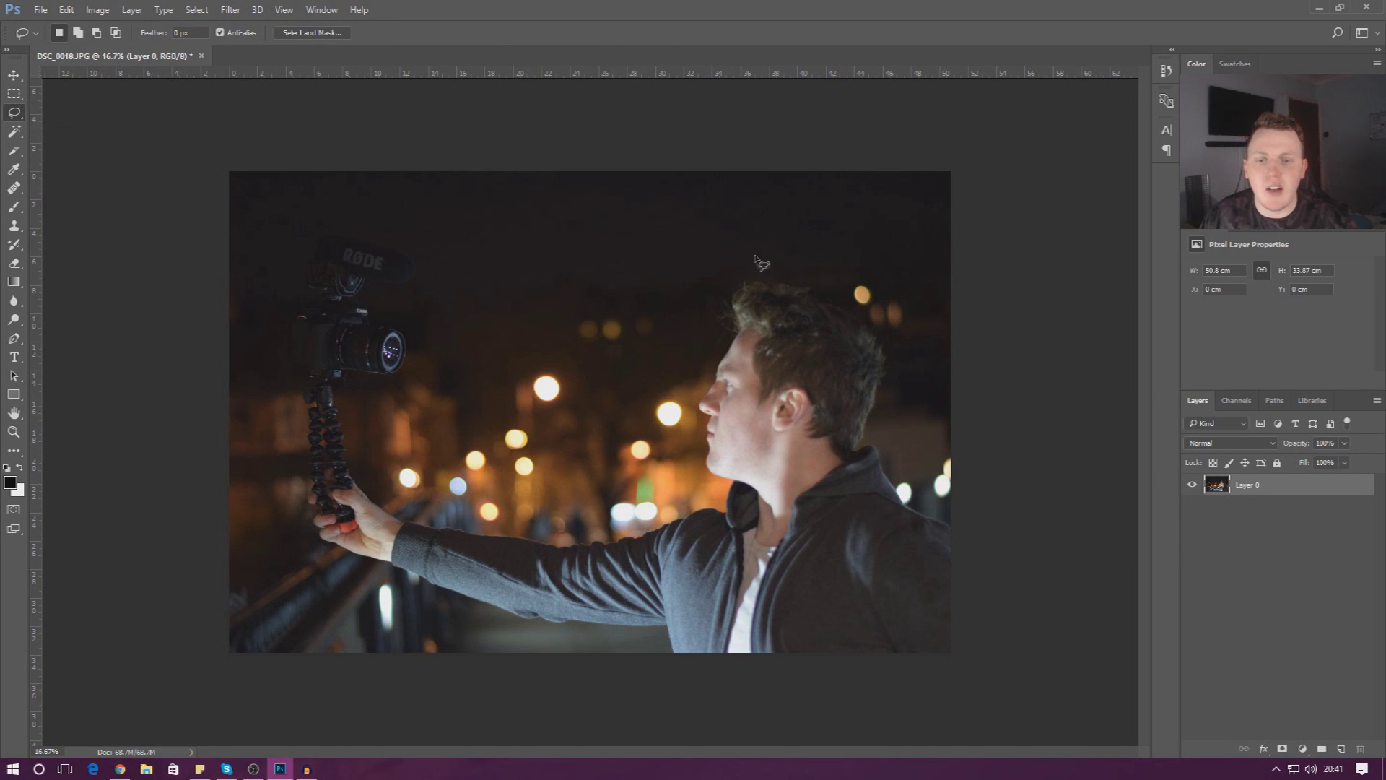
pyautogui.moveTo(769, 285)
pyautogui.mouseDown()
pyautogui.moveTo(888, 344)
pyautogui.moveTo(864, 444)
pyautogui.moveTo(771, 485)
pyautogui.moveTo(724, 481)
pyautogui.moveTo(701, 461)
pyautogui.mouseUp()
pyautogui.moveTo(705, 413)
pyautogui.mouseDown()
pyautogui.moveTo(732, 354)
pyautogui.moveTo(734, 300)
pyautogui.moveTo(774, 288)
pyautogui.mouseUp()
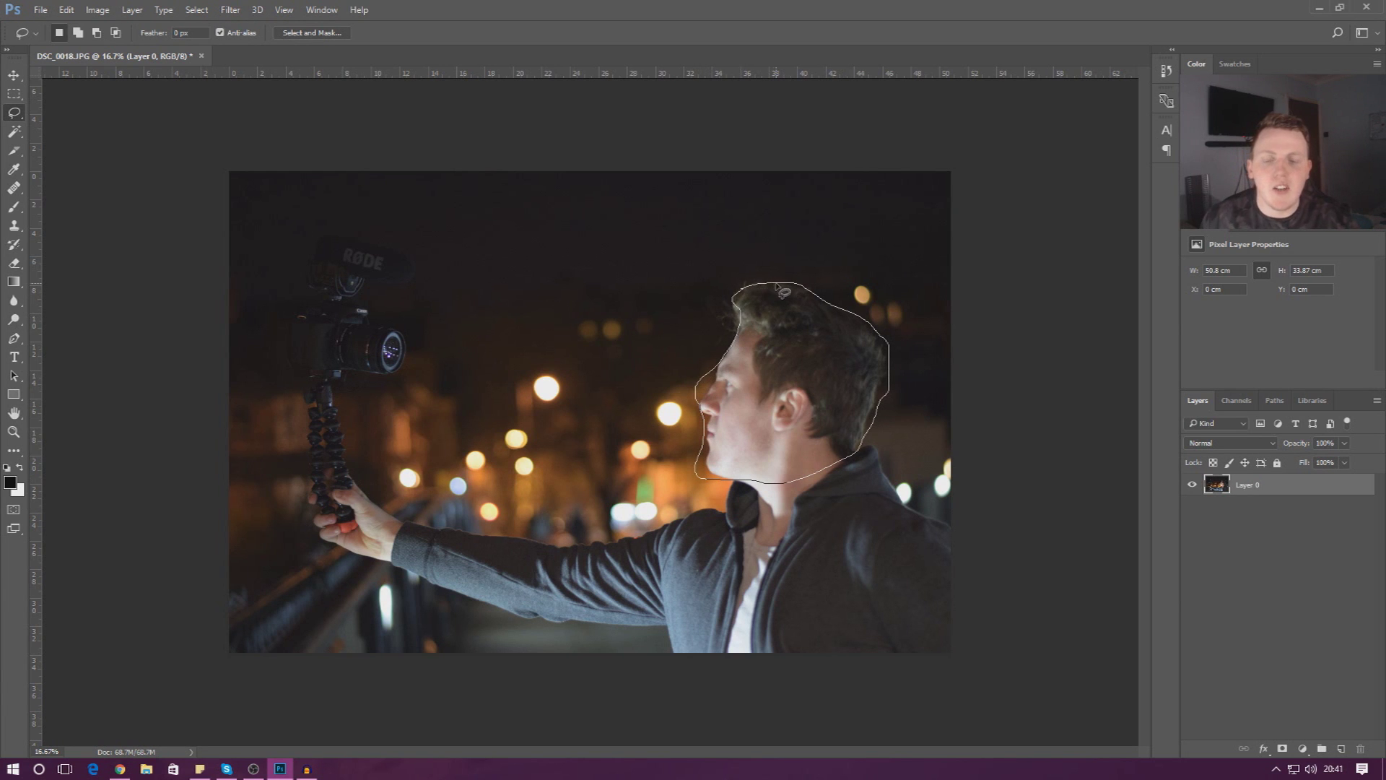
# Step: Copy the traced head onto Layer 1 with Ctrl+J and nudge it with the Move tool
pyautogui.hotkey('ctrl', 'j')
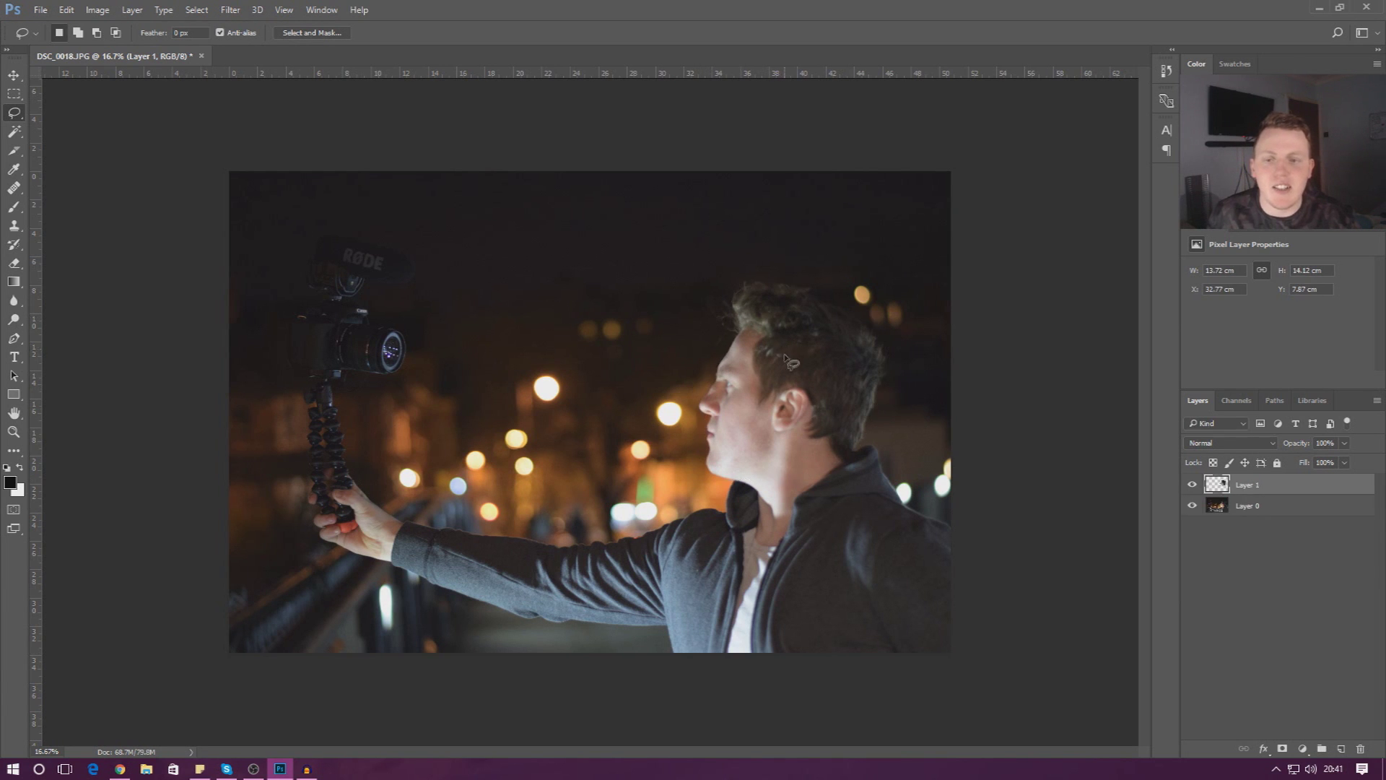
pyautogui.click(17, 81)
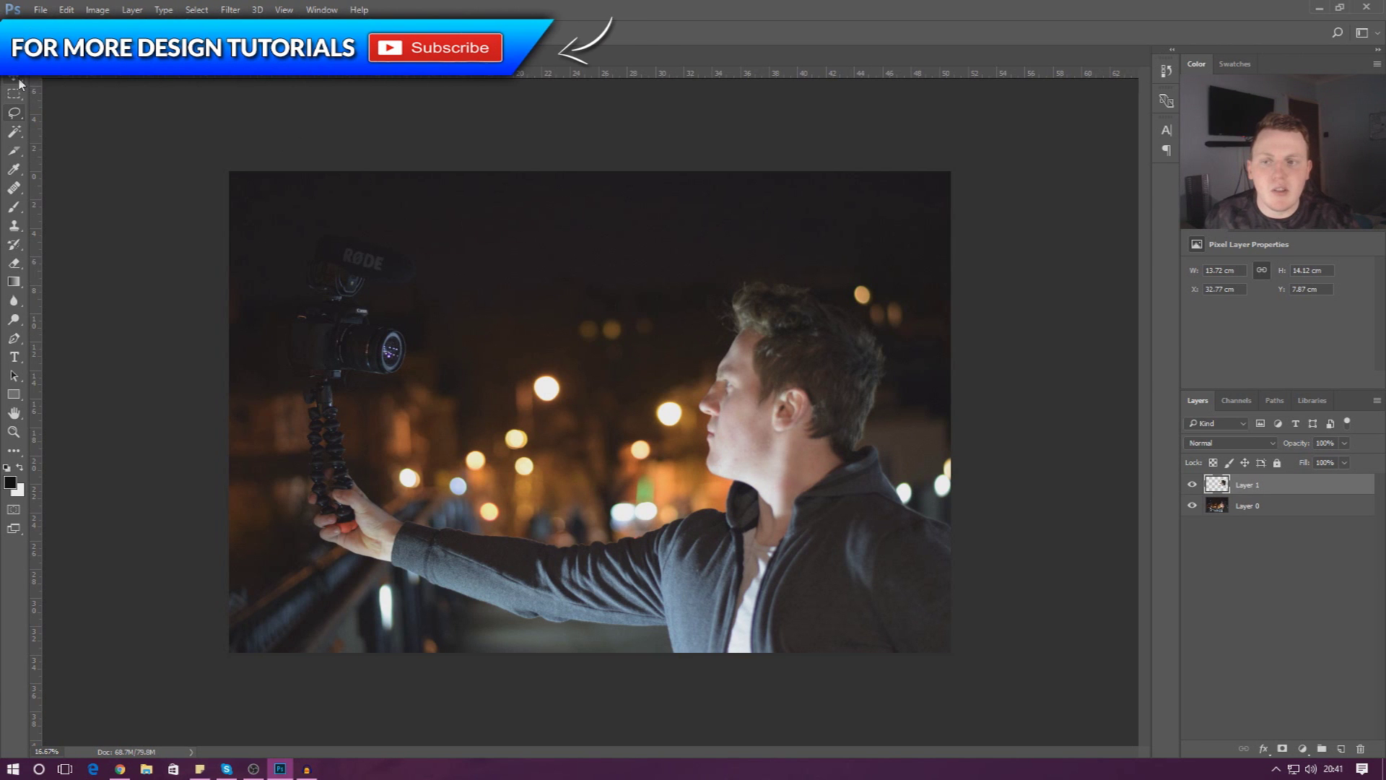
pyautogui.moveTo(794, 399)
pyautogui.mouseDown()
pyautogui.moveTo(621, 404)
pyautogui.moveTo(422, 451)
pyautogui.moveTo(468, 527)
pyautogui.moveTo(879, 506)
pyautogui.moveTo(848, 393)
pyautogui.moveTo(793, 406)
pyautogui.moveTo(807, 404)
pyautogui.mouseUp()
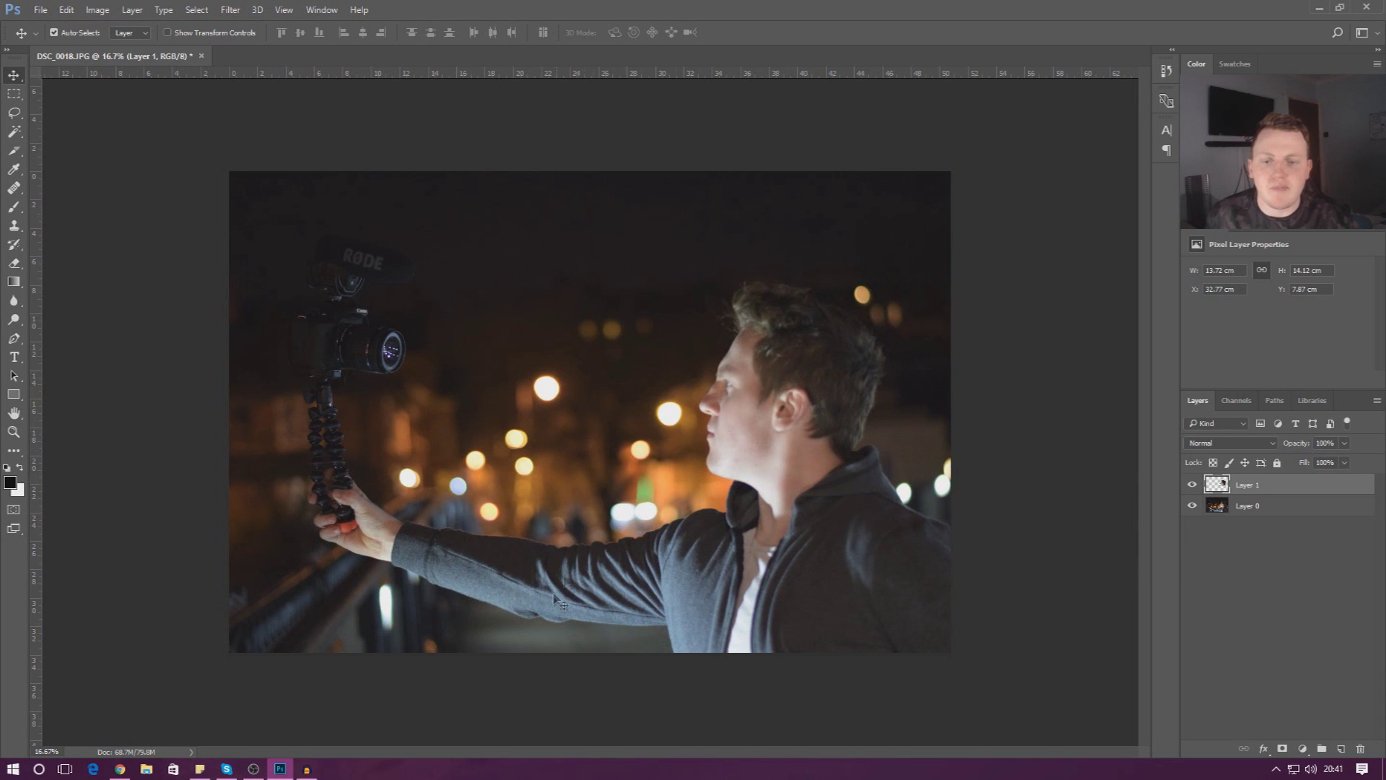
pyautogui.press('Delete')
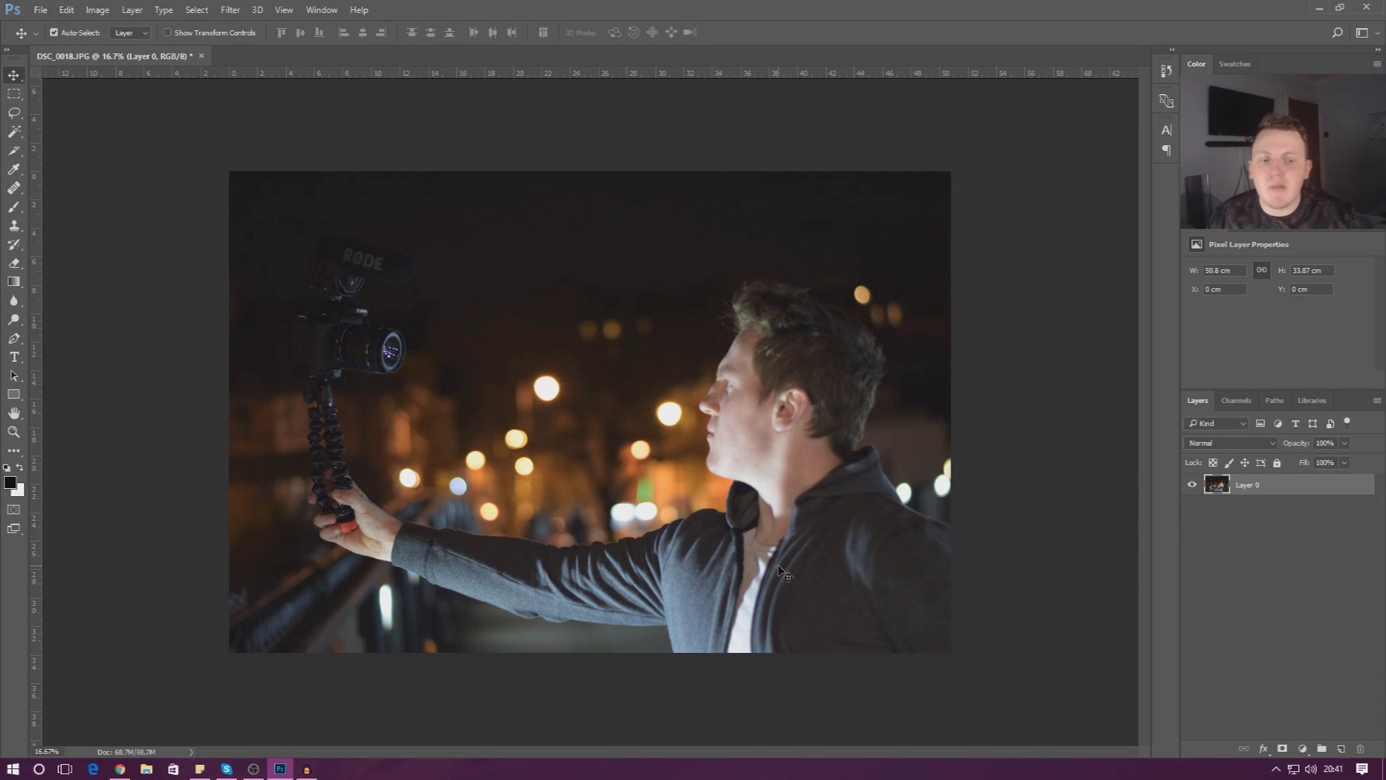
pyautogui.click(19, 116)
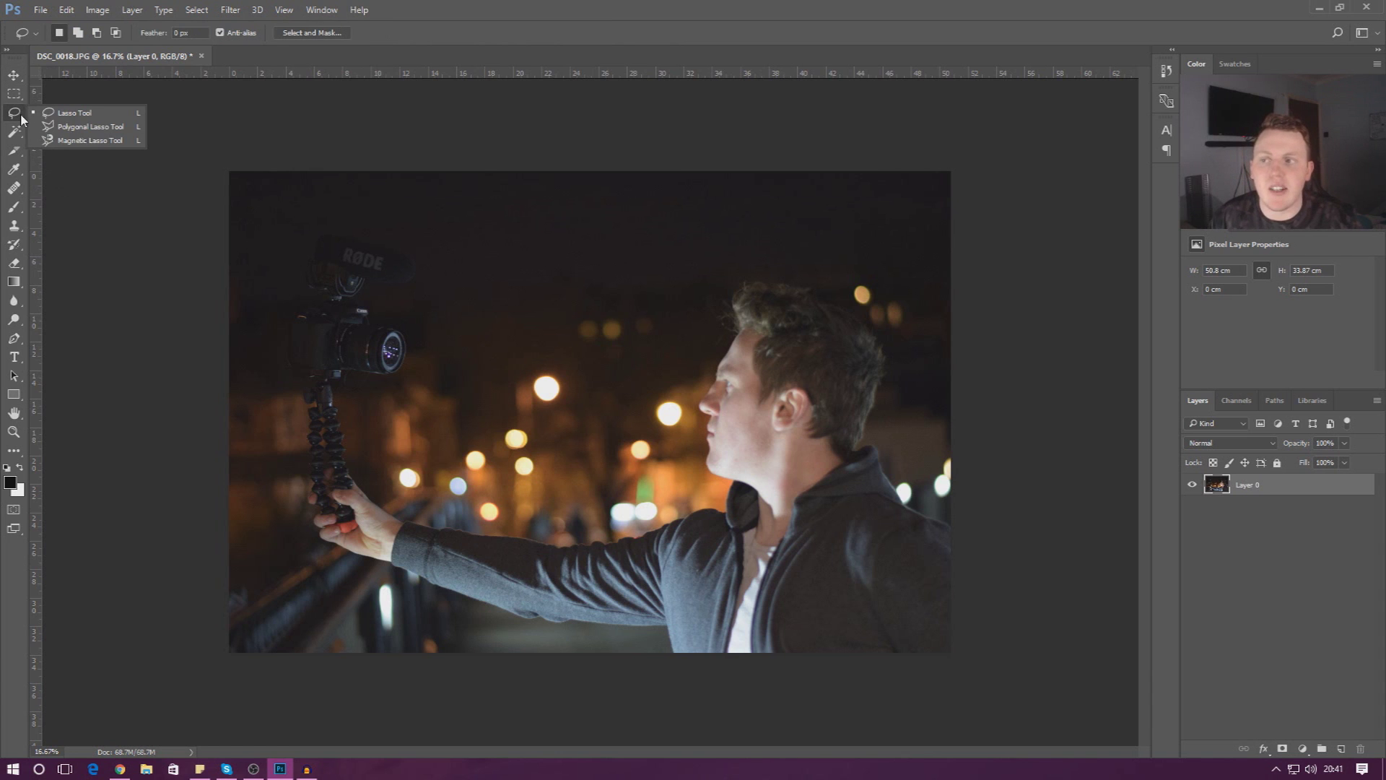
pyautogui.click(102, 132)
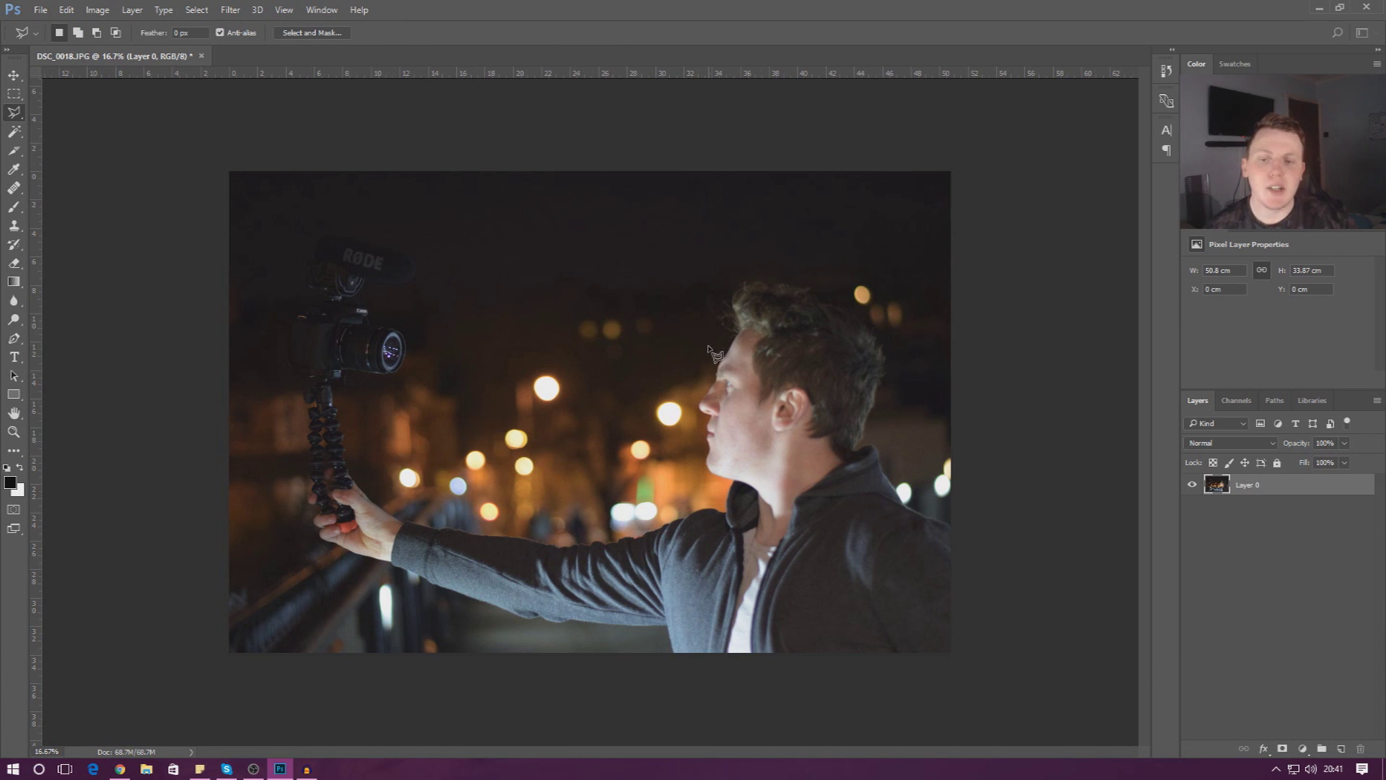
pyautogui.click(687, 393)
pyautogui.click(731, 332)
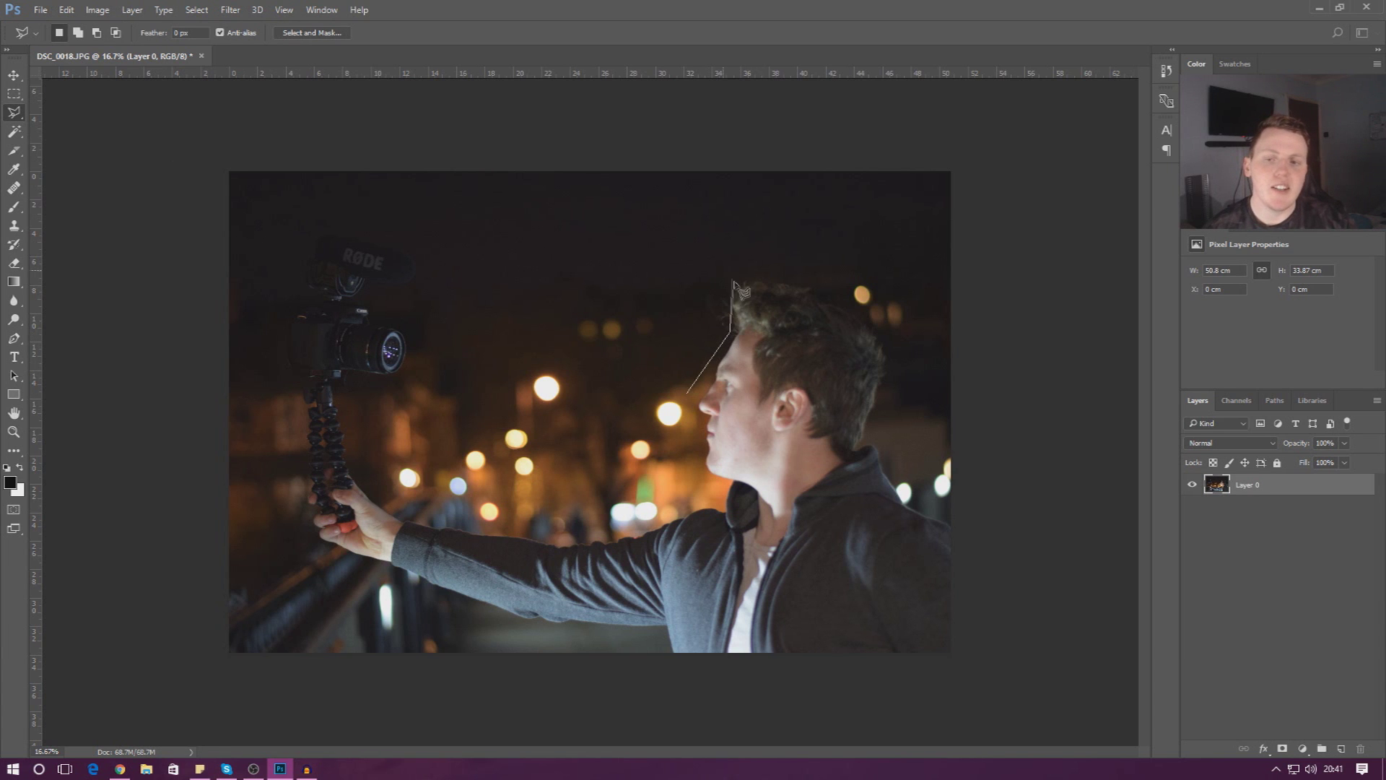
pyautogui.click(734, 283)
pyautogui.click(836, 277)
pyautogui.click(859, 298)
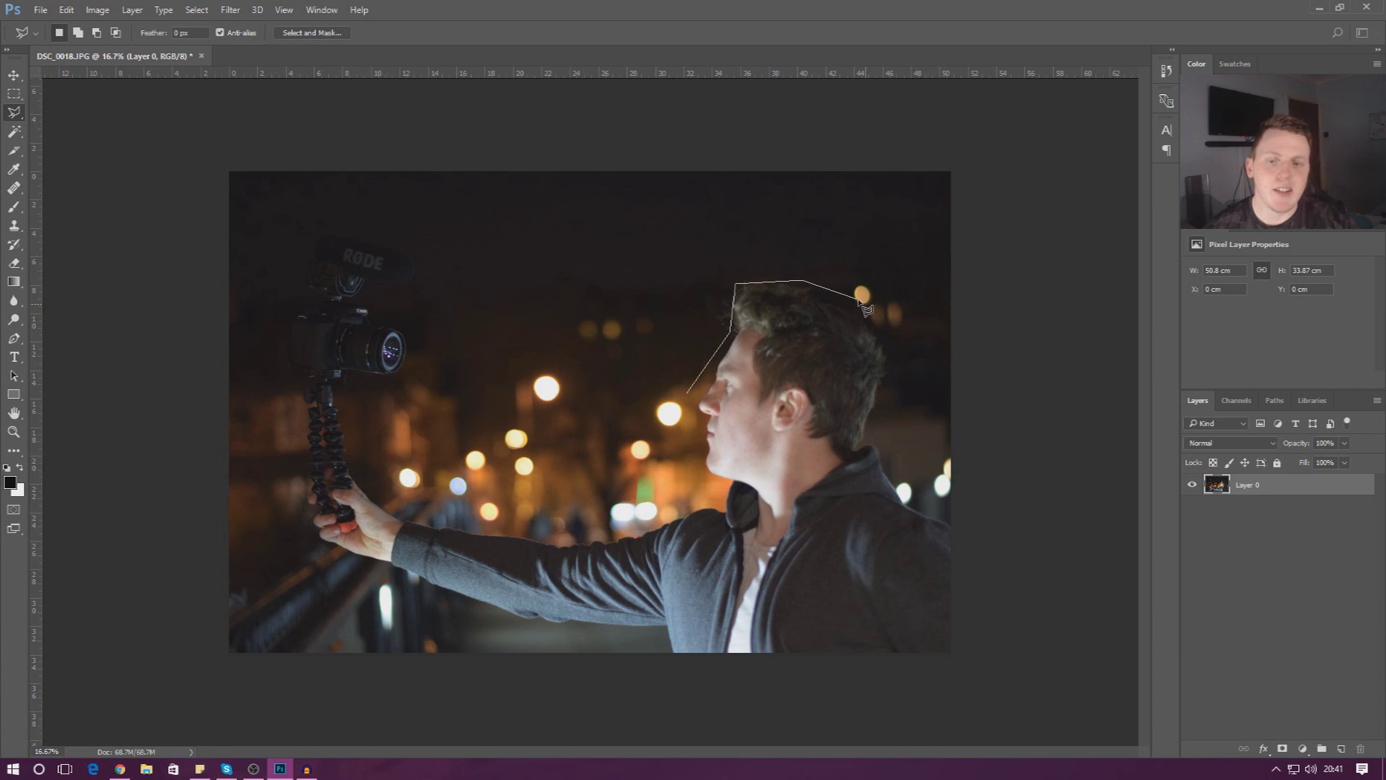
pyautogui.click(893, 353)
pyautogui.click(876, 423)
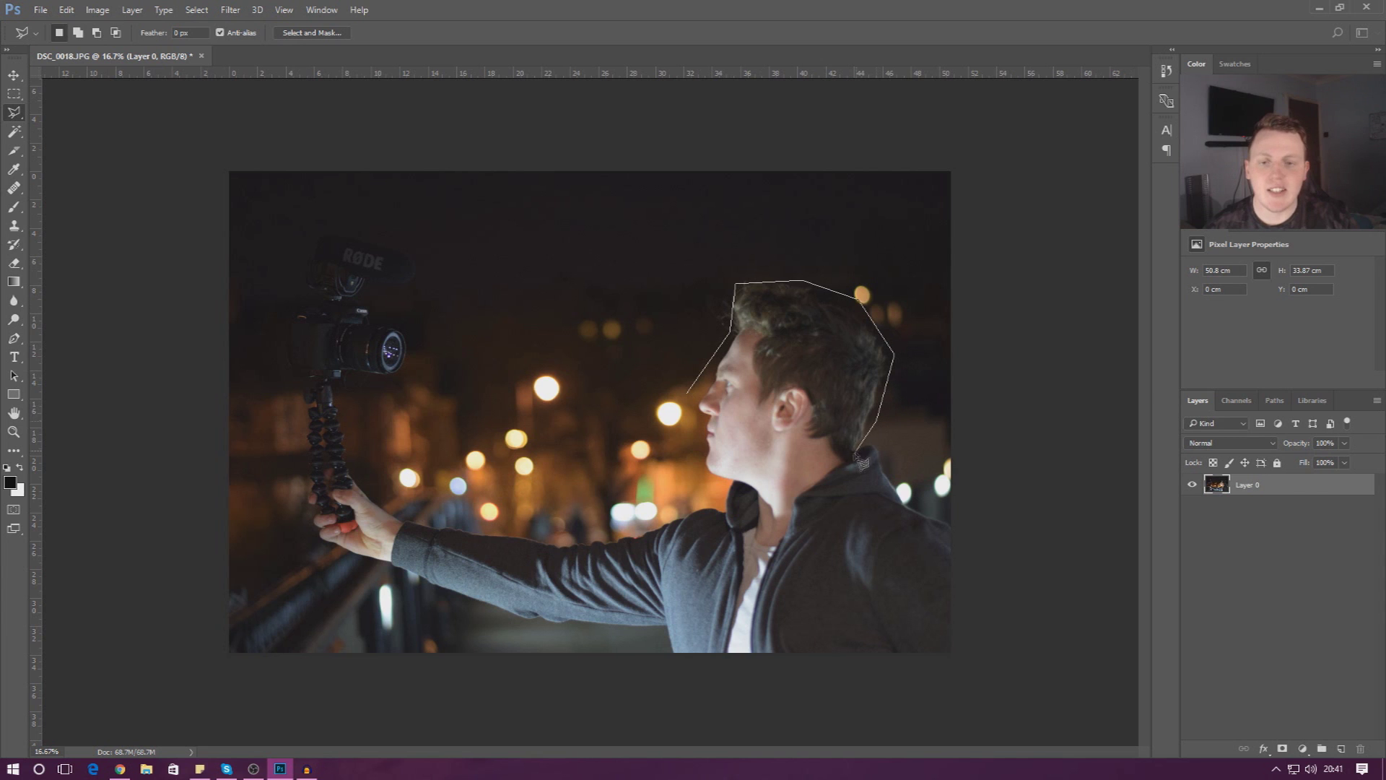
pyautogui.click(787, 494)
pyautogui.click(698, 467)
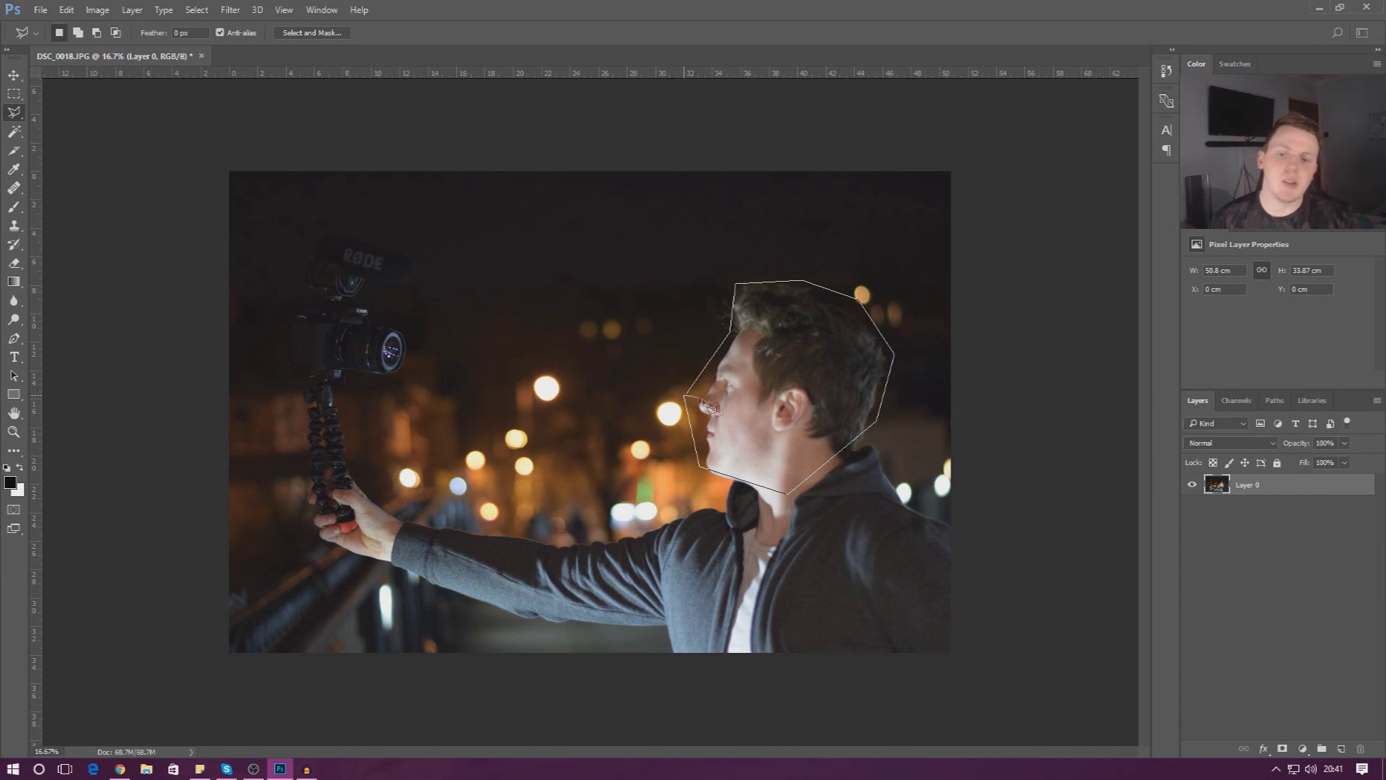
pyautogui.click(685, 395)
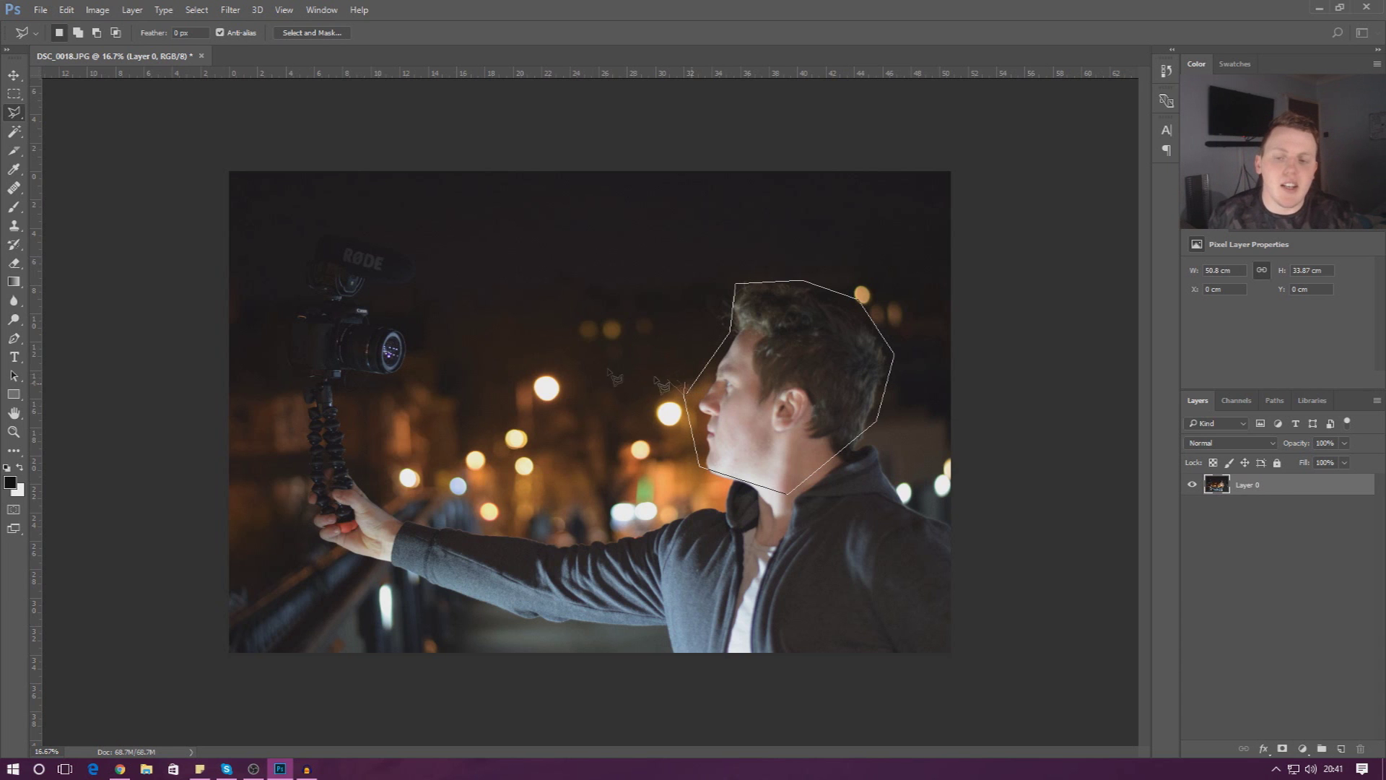
pyautogui.click(569, 417)
pyautogui.click(590, 371)
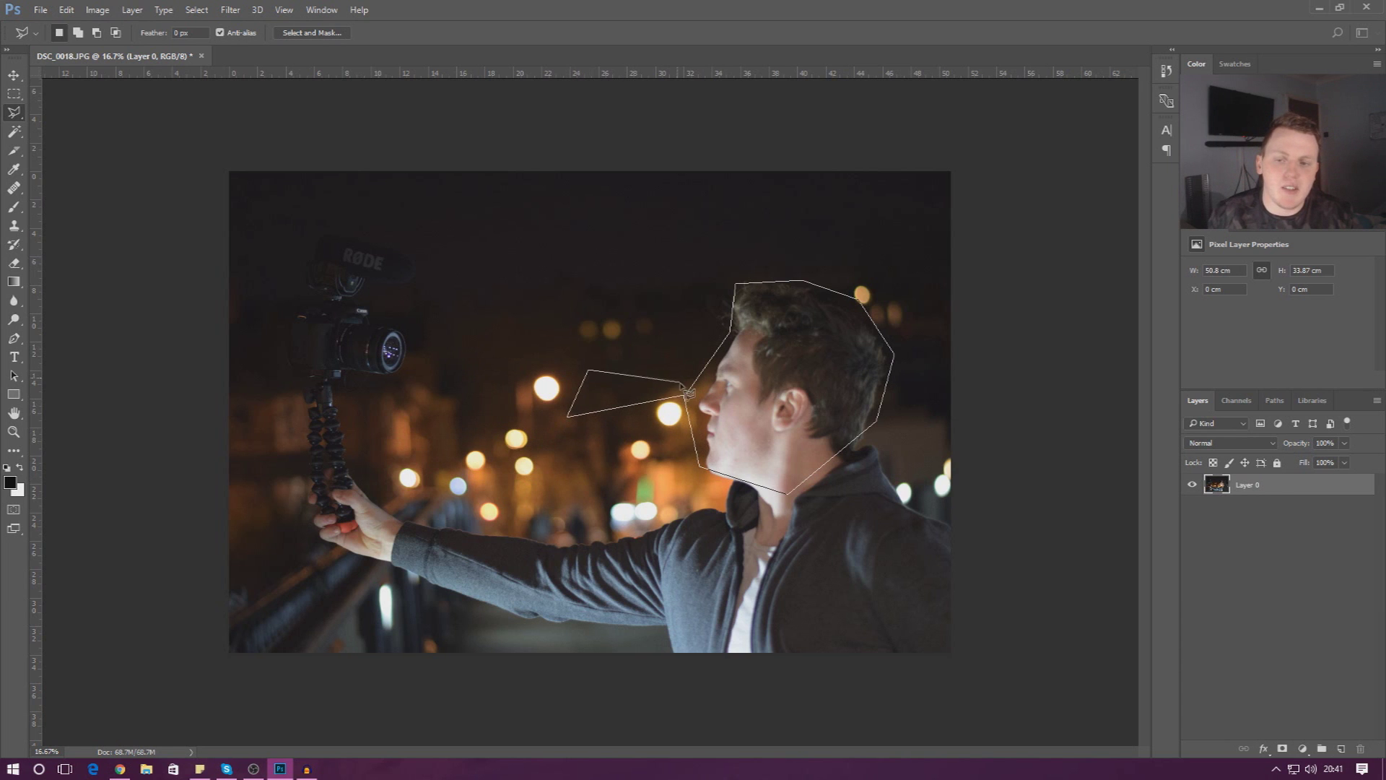
pyautogui.click(690, 393)
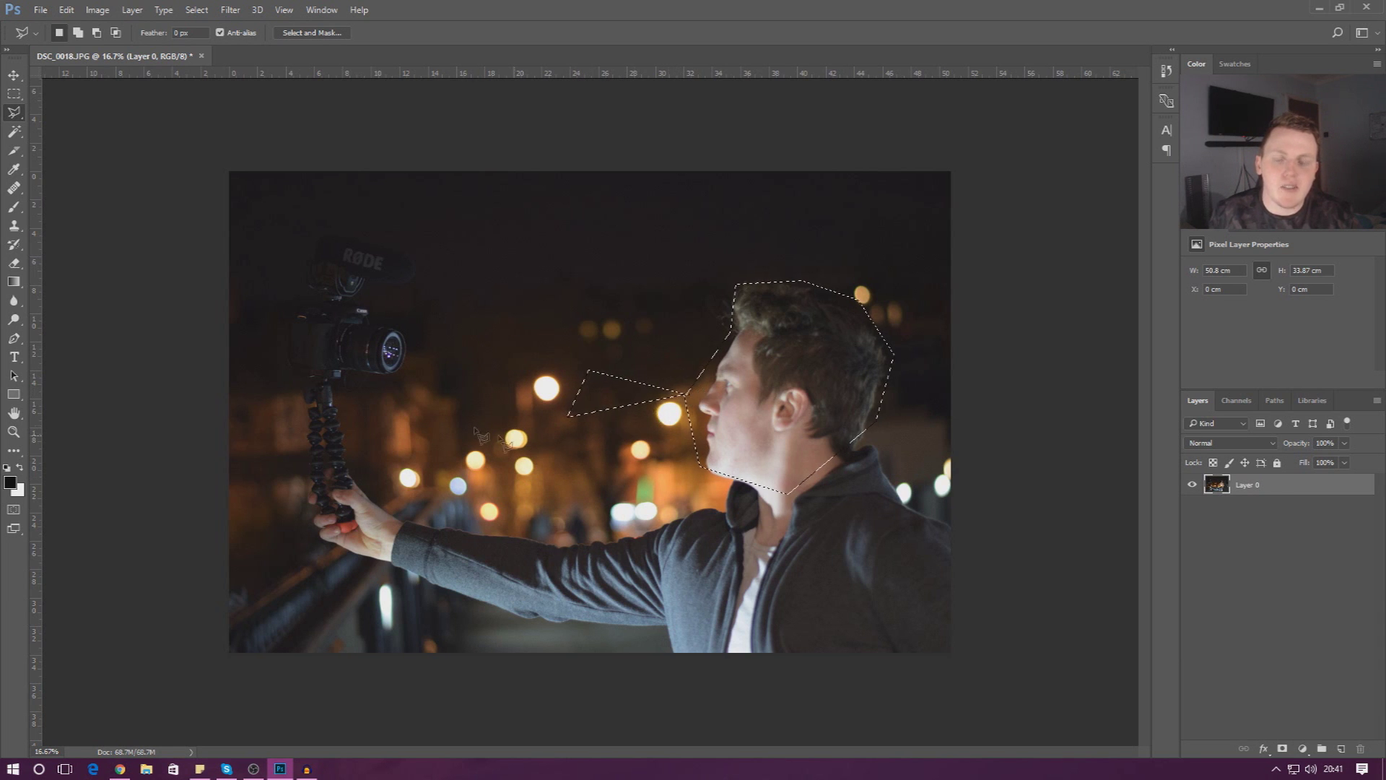
pyautogui.hotkey('ctrl', 'j')
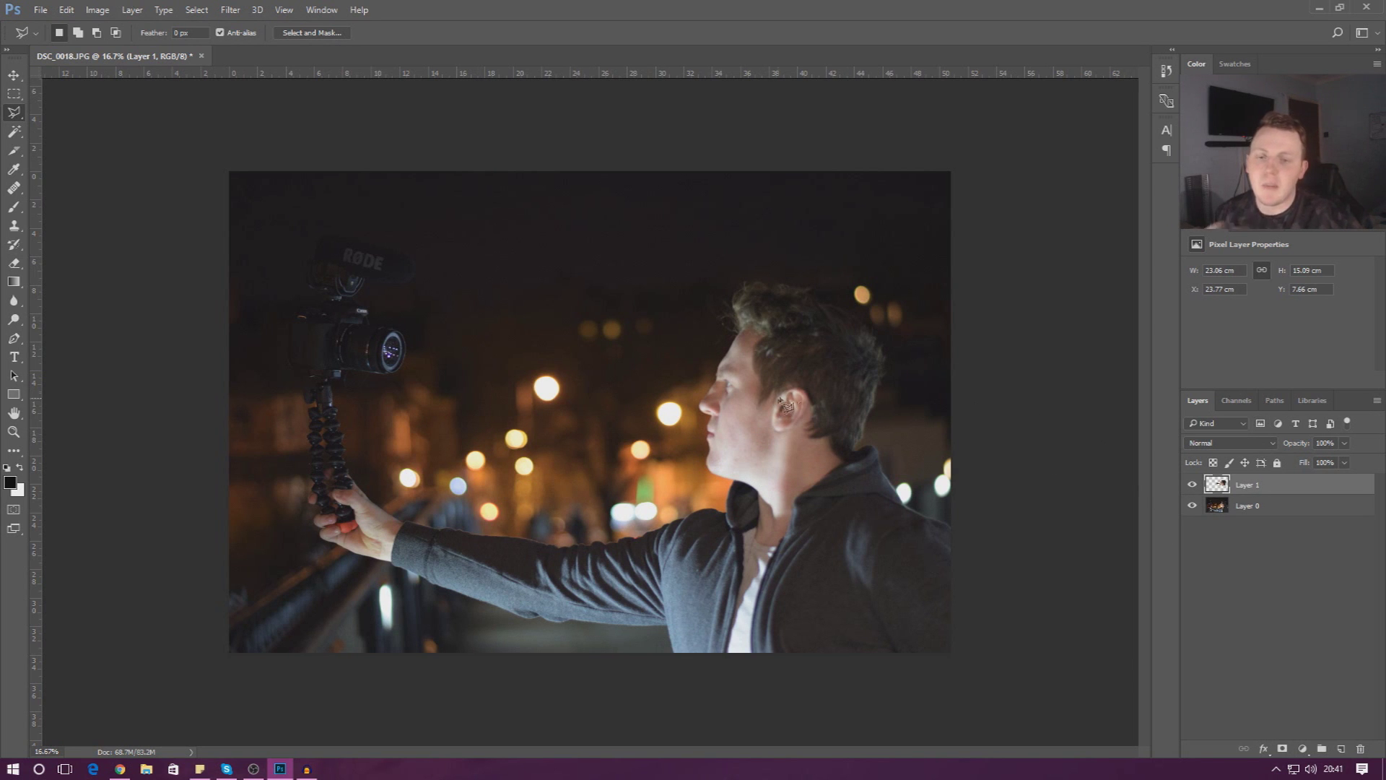
pyautogui.click(13, 74)
pyautogui.moveTo(841, 429); pyautogui.dragTo(607, 477)
pyautogui.press('Delete')
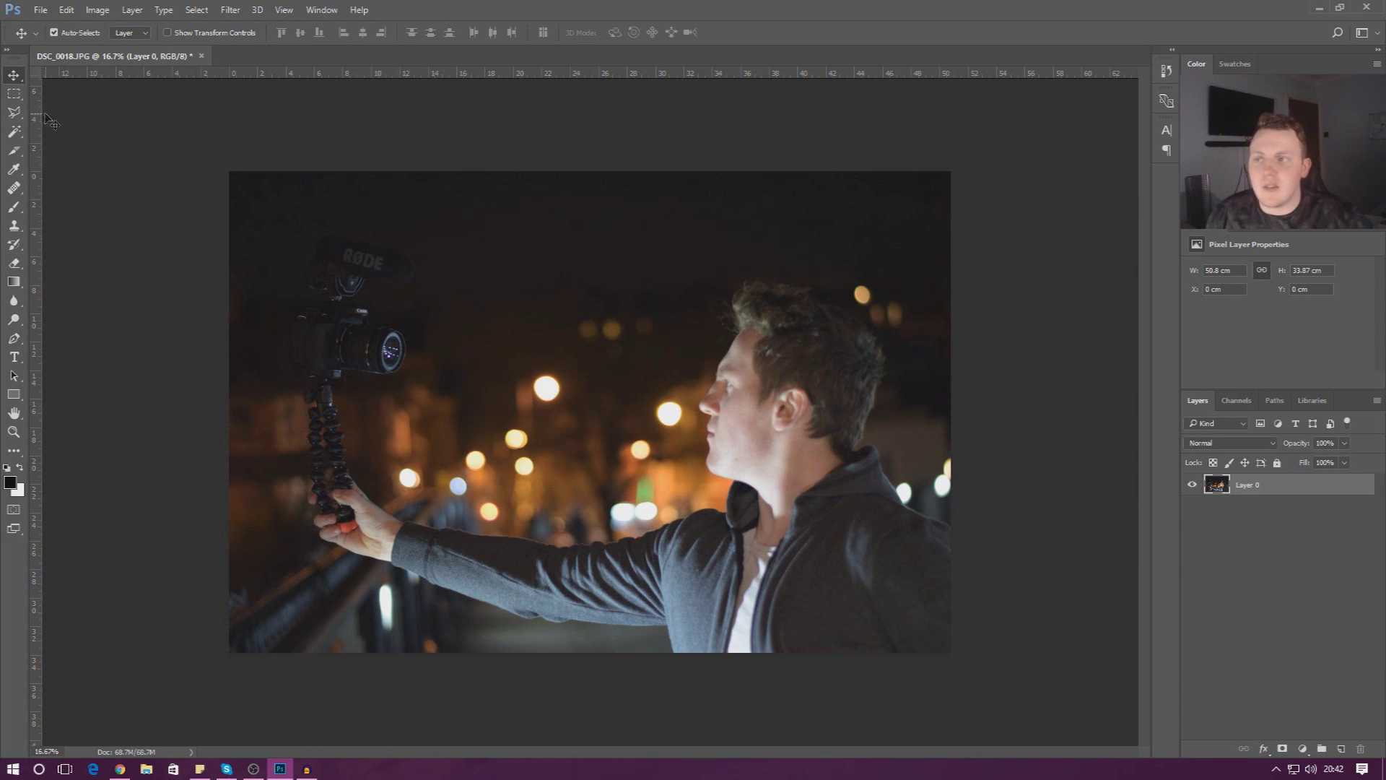
# Step: Trace the Magnetic Lasso from the forehead over the hair and down the back of the head
pyautogui.click(20, 117)
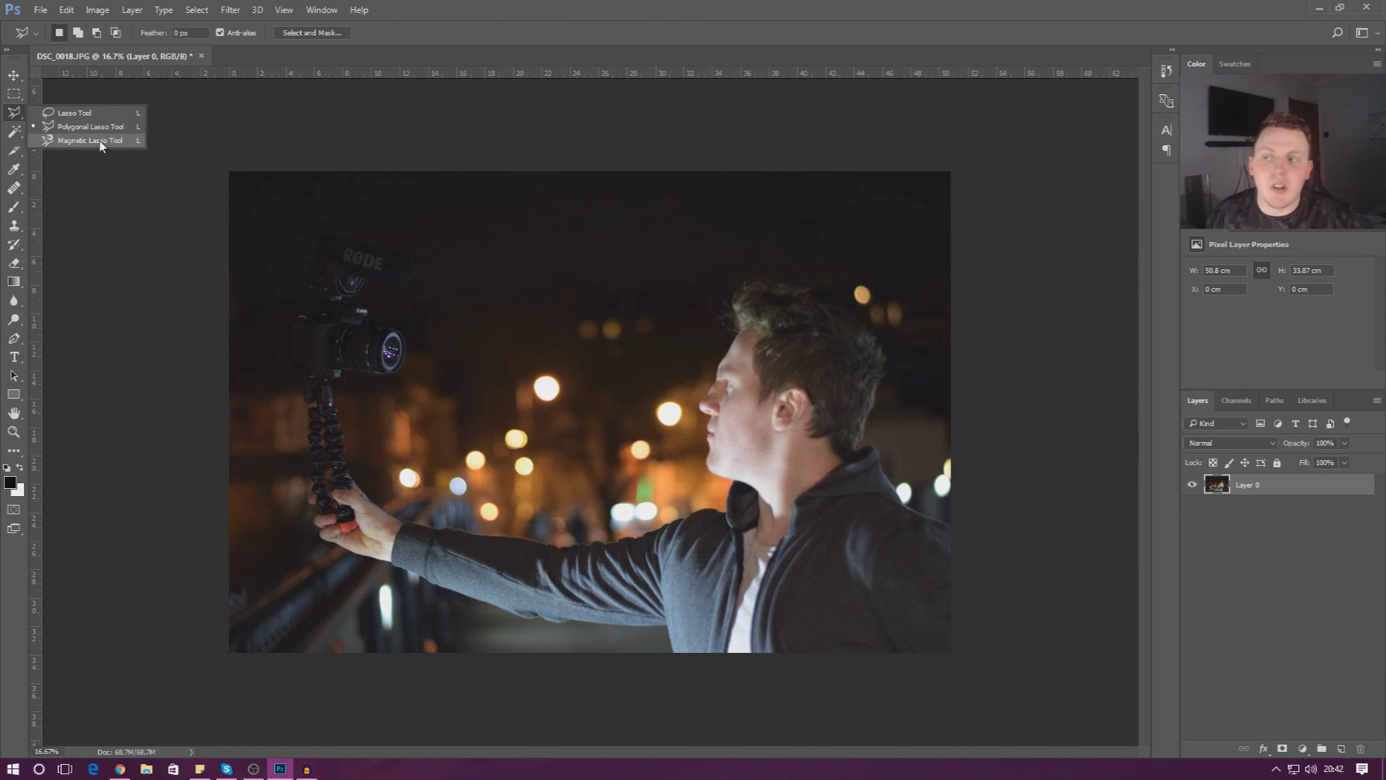
pyautogui.click(84, 142)
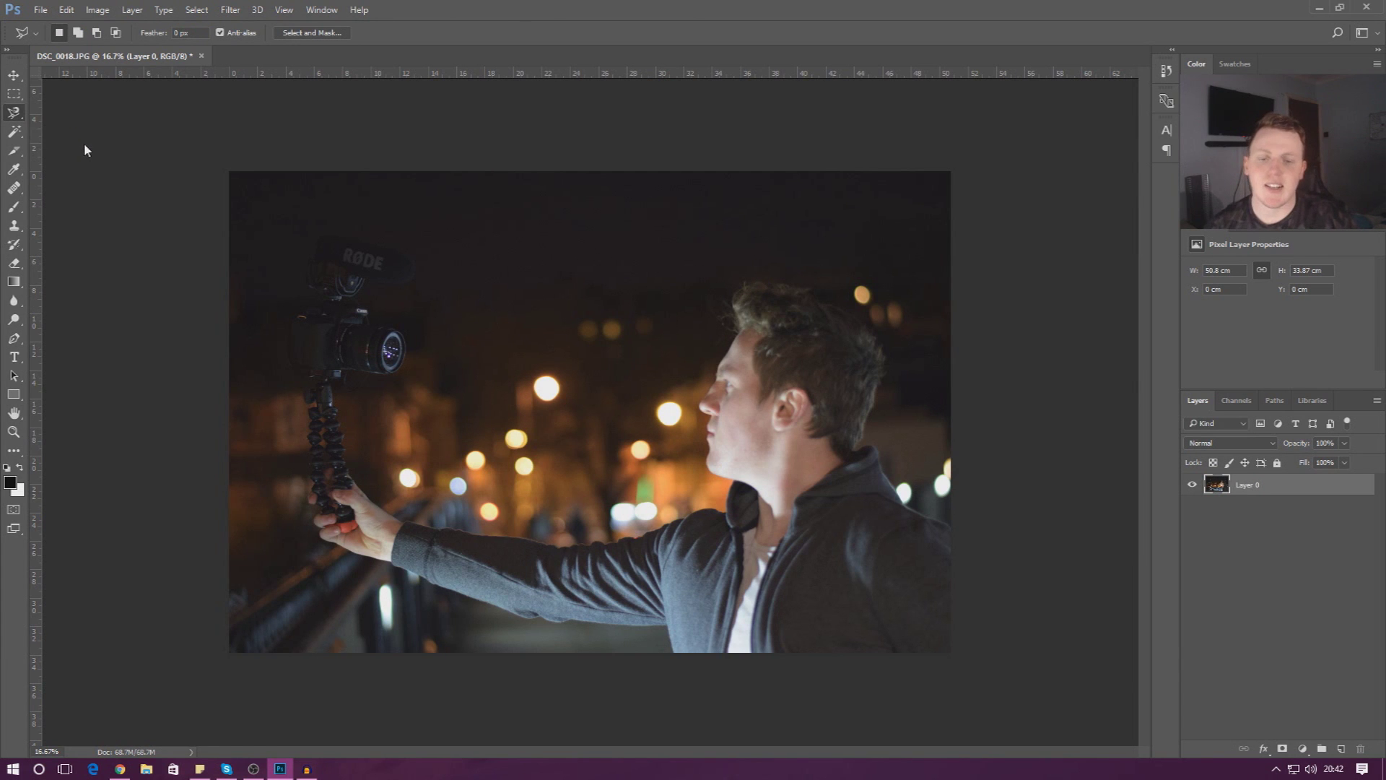
pyautogui.click(715, 369)
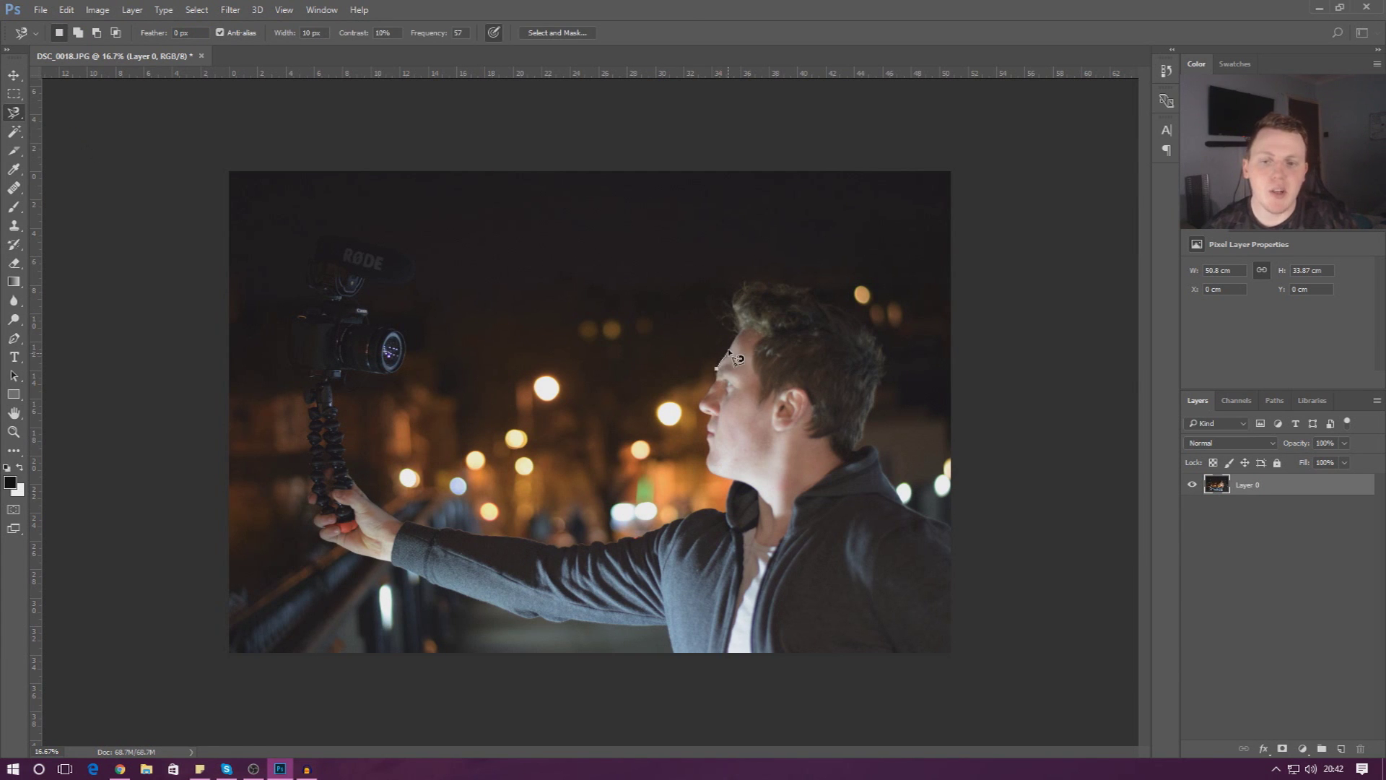
pyautogui.click(734, 303)
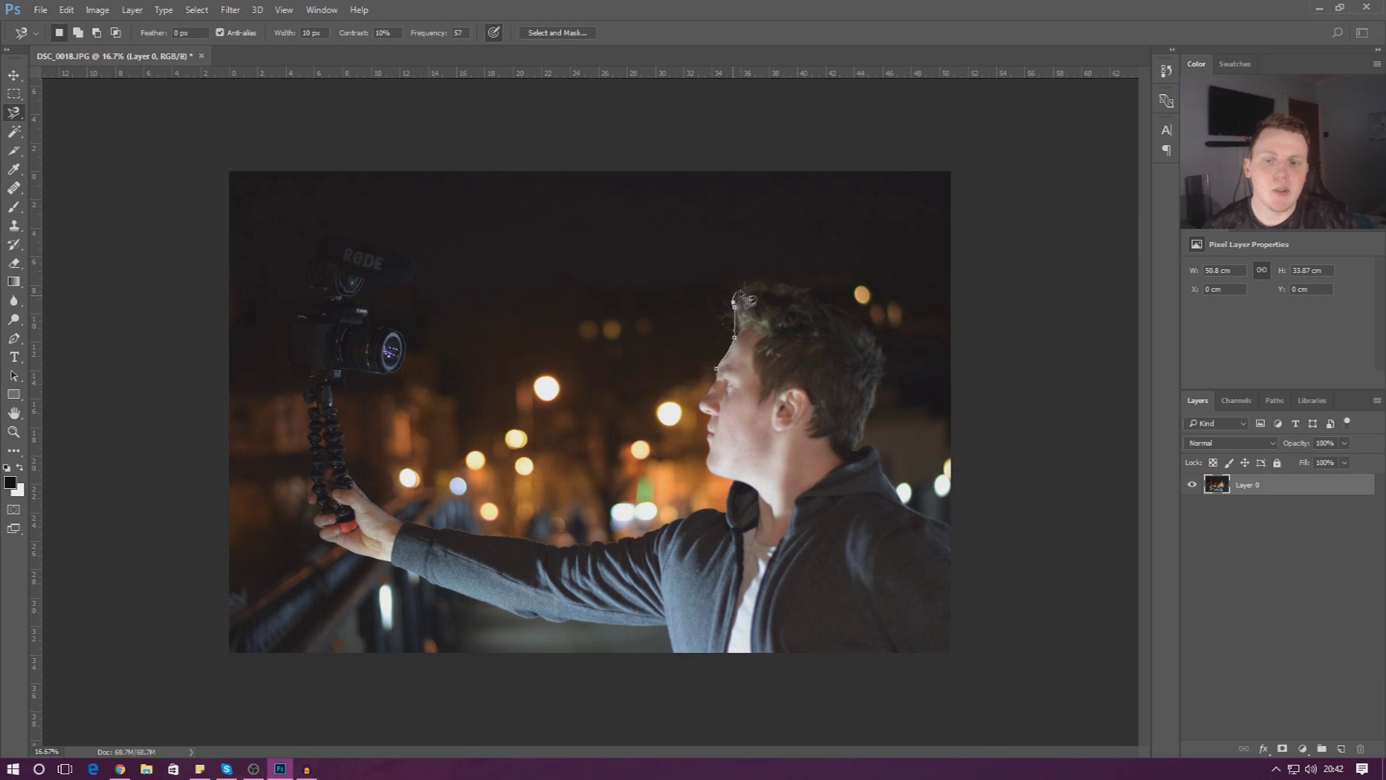
pyautogui.click(766, 275)
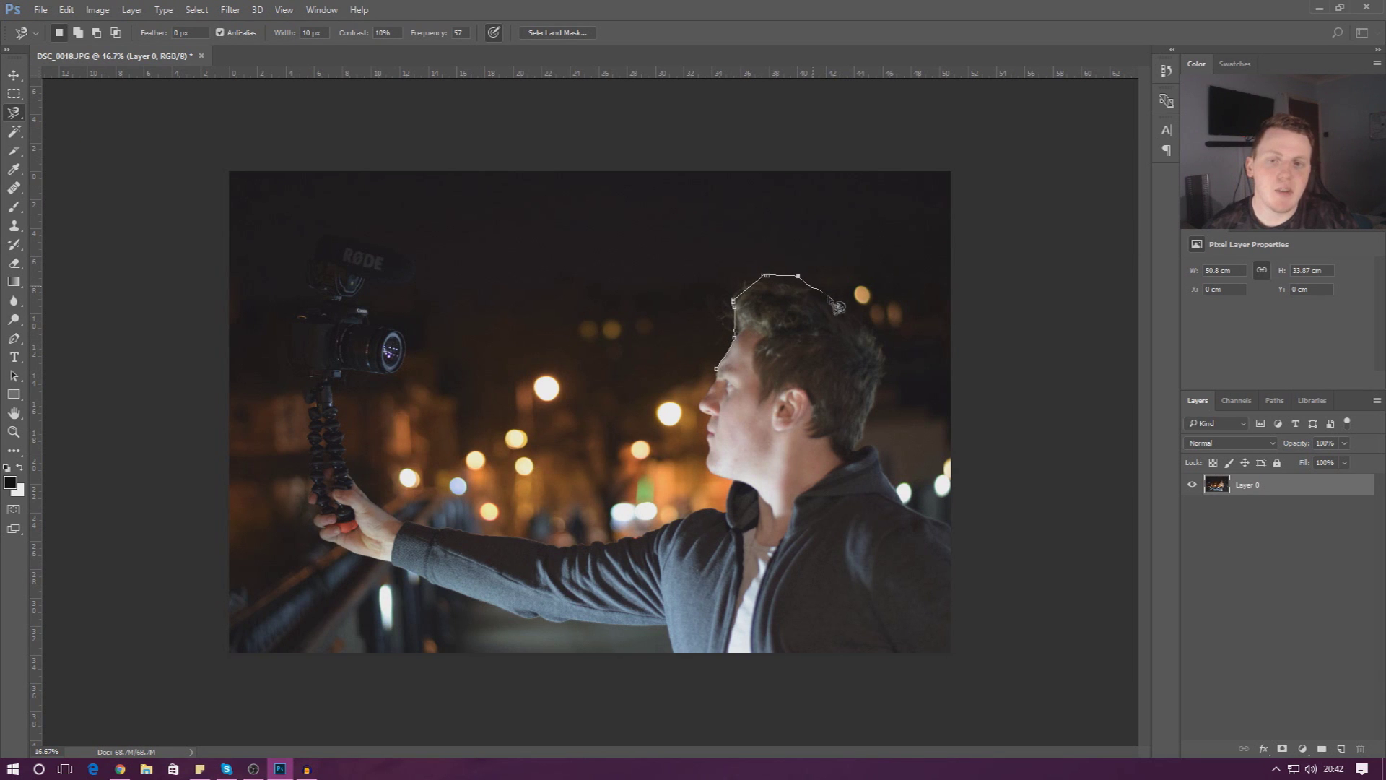
pyautogui.click(831, 297)
pyautogui.click(862, 322)
pyautogui.click(885, 367)
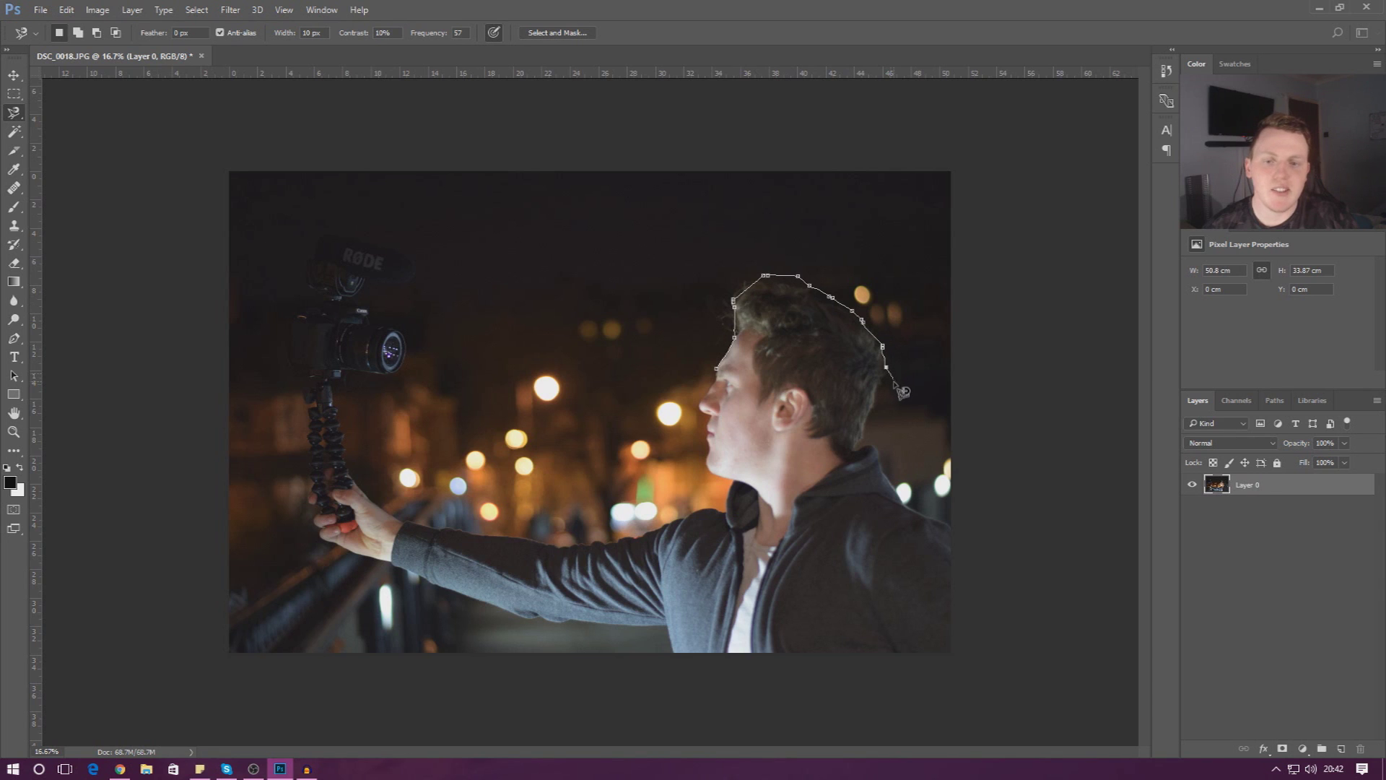
pyautogui.click(890, 396)
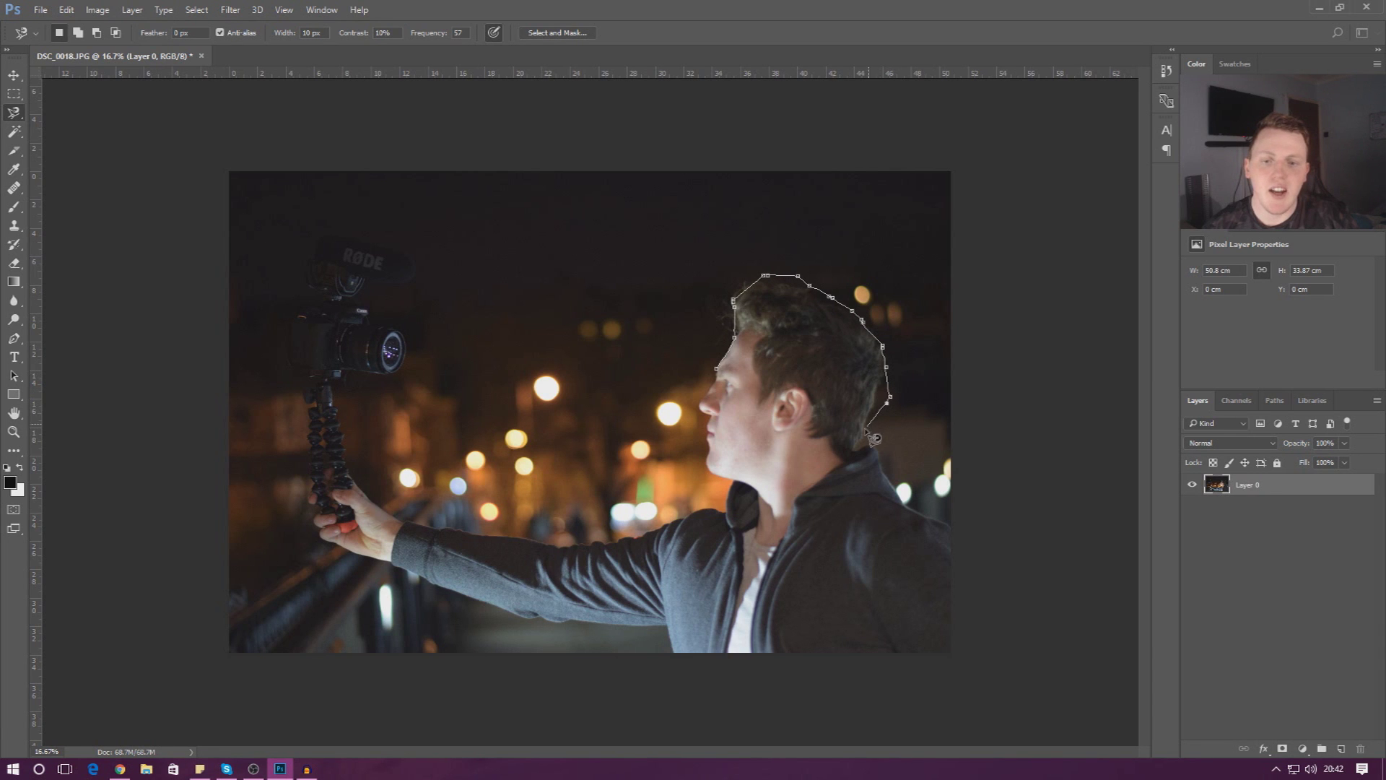
# Step: Finish the outline along the neck and face profile, close it, and copy to a new layer
pyautogui.moveTo(869, 433)
pyautogui.mouseDown()
pyautogui.moveTo(762, 550)
pyautogui.moveTo(747, 537)
pyautogui.moveTo(750, 487)
pyautogui.moveTo(715, 464)
pyautogui.mouseUp()
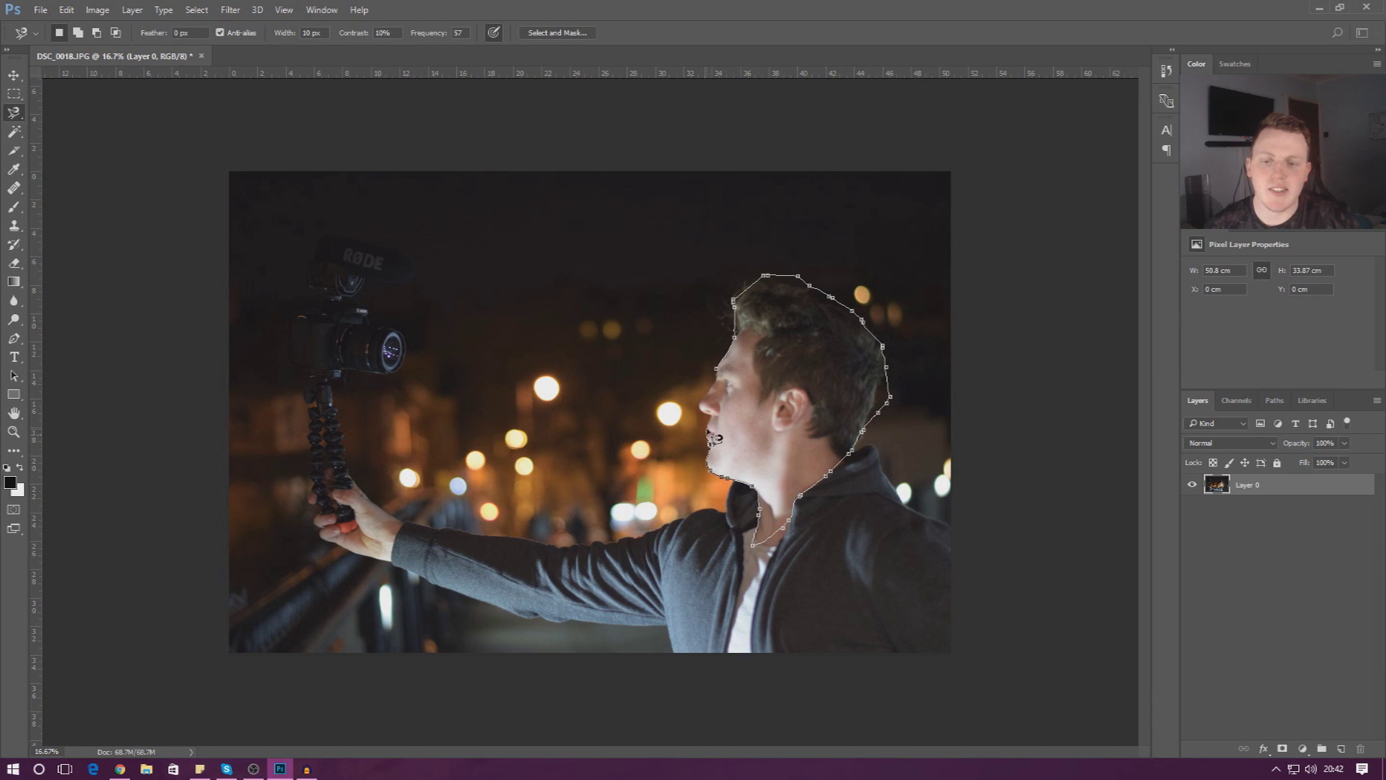
pyautogui.moveTo(709, 419)
pyautogui.mouseDown()
pyautogui.moveTo(701, 405)
pyautogui.moveTo(732, 371)
pyautogui.moveTo(761, 401)
pyautogui.moveTo(721, 326)
pyautogui.mouseUp()
pyautogui.click(733, 301)
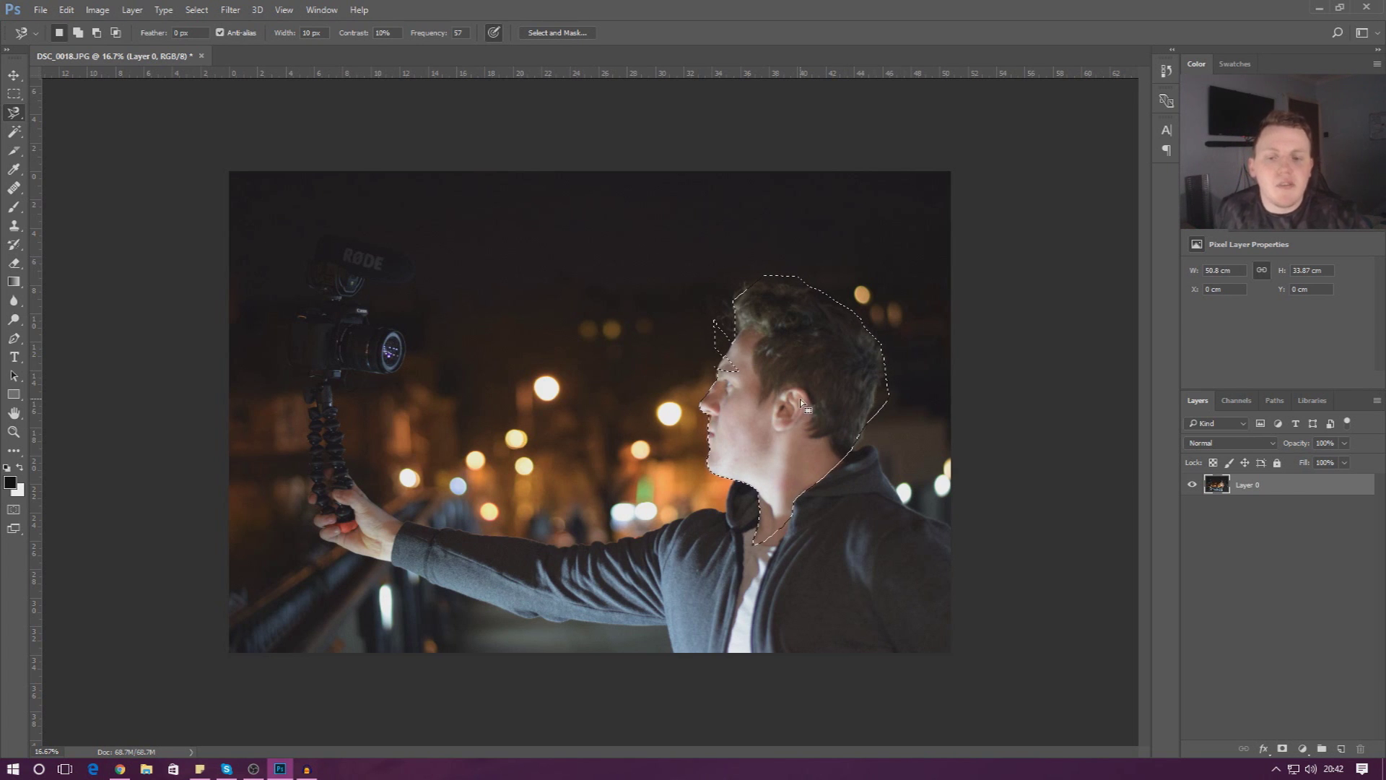
pyautogui.hotkey('ctrl', 'j')
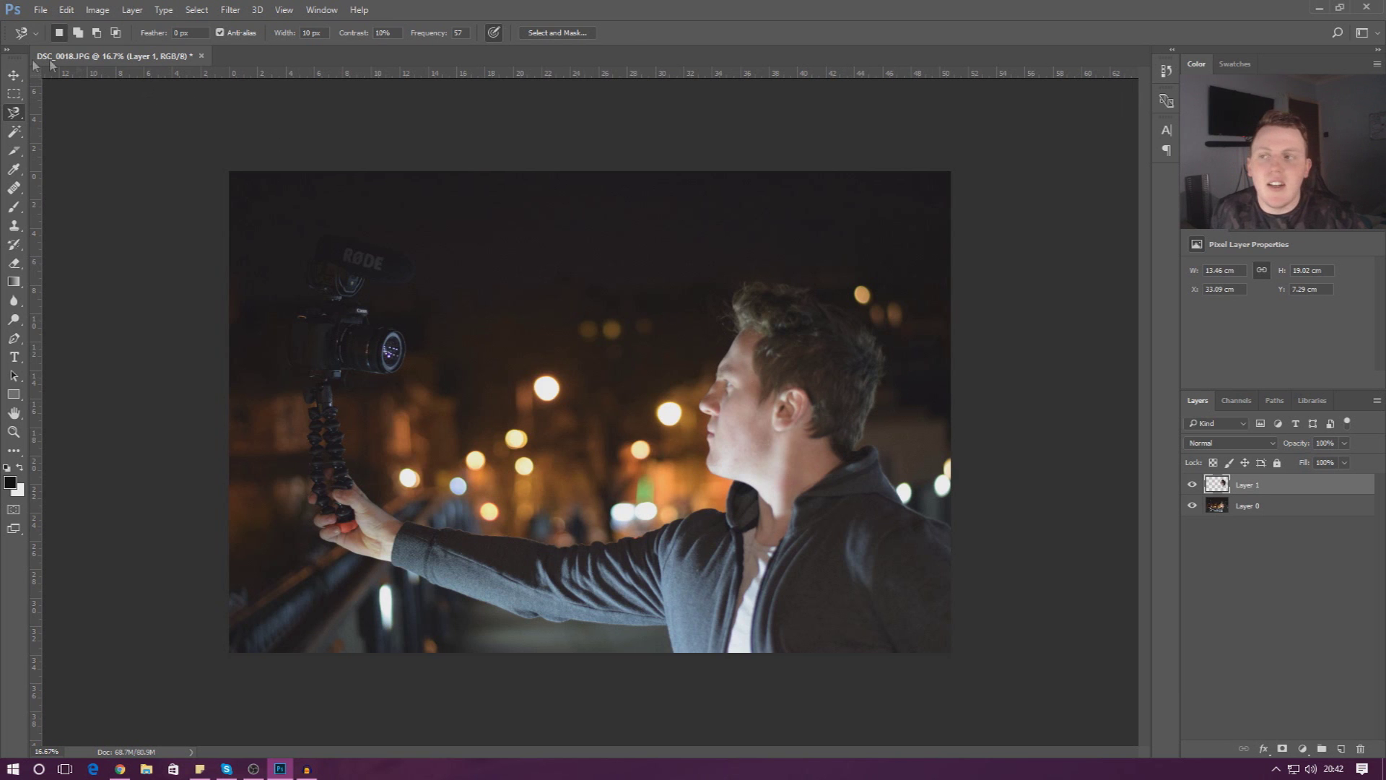
# Step: Shift the copied head left, undo the move, and delete the head copy layer
pyautogui.click(13, 75)
pyautogui.moveTo(817, 410); pyautogui.dragTo(758, 451)
pyautogui.hotkey('ctrl', 'z')
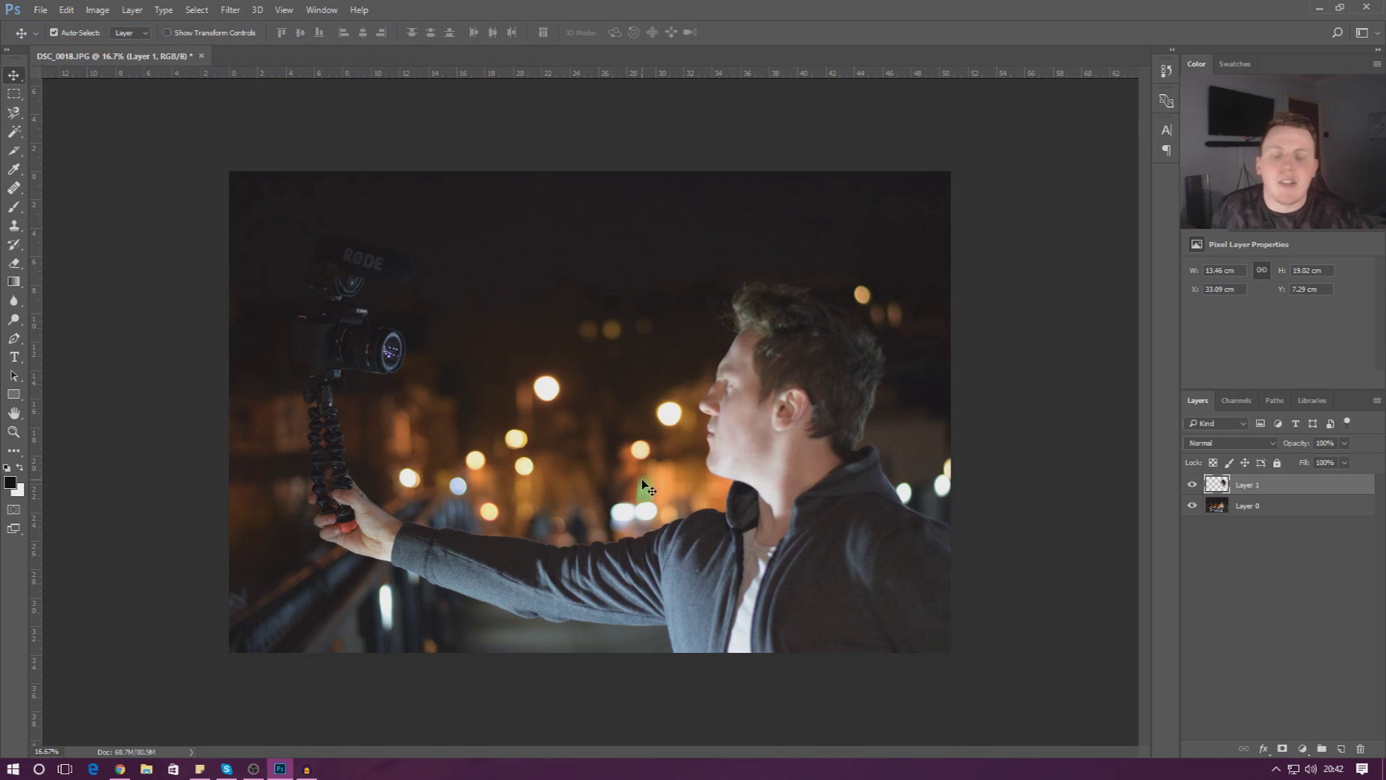
pyautogui.press('Delete')
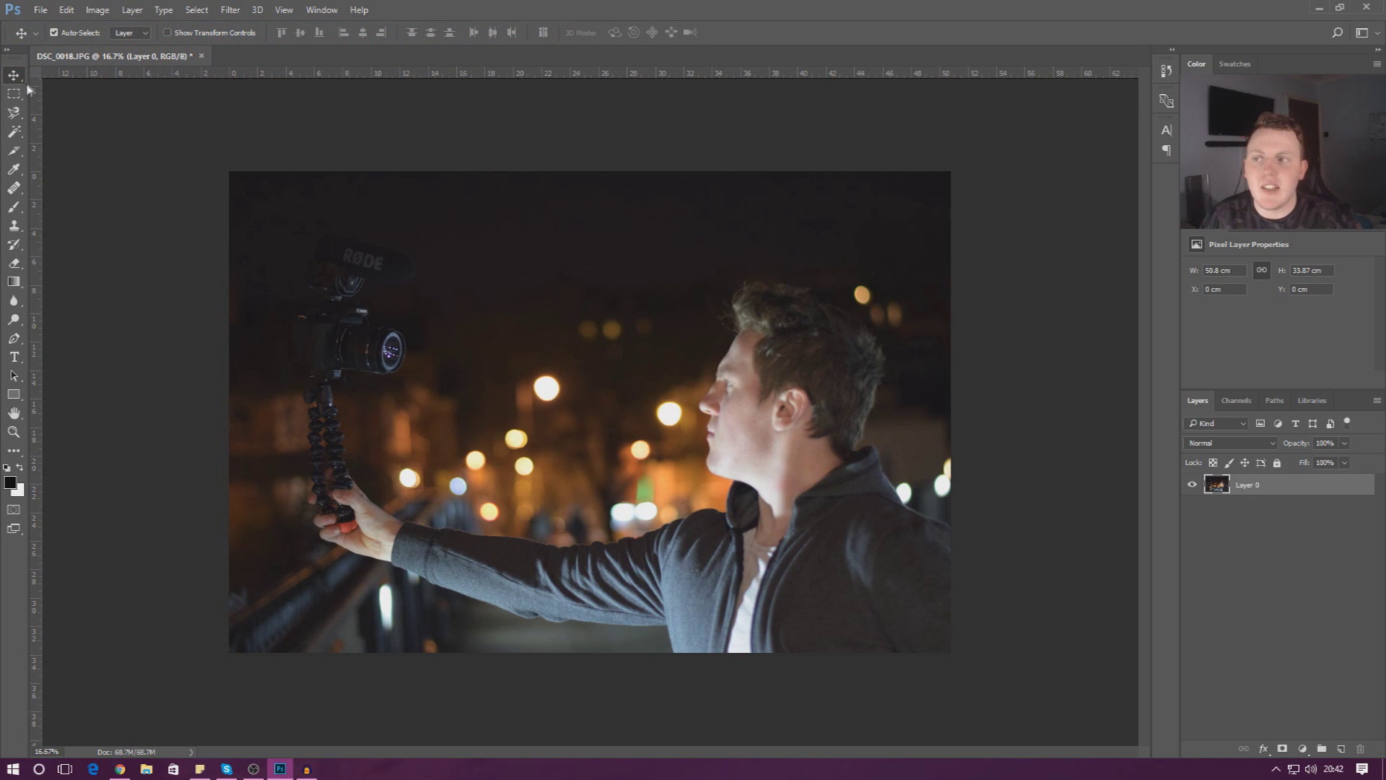
# Step: Draw a feathered elliptical selection around the man's face on Layer 0
pyautogui.click(13, 93)
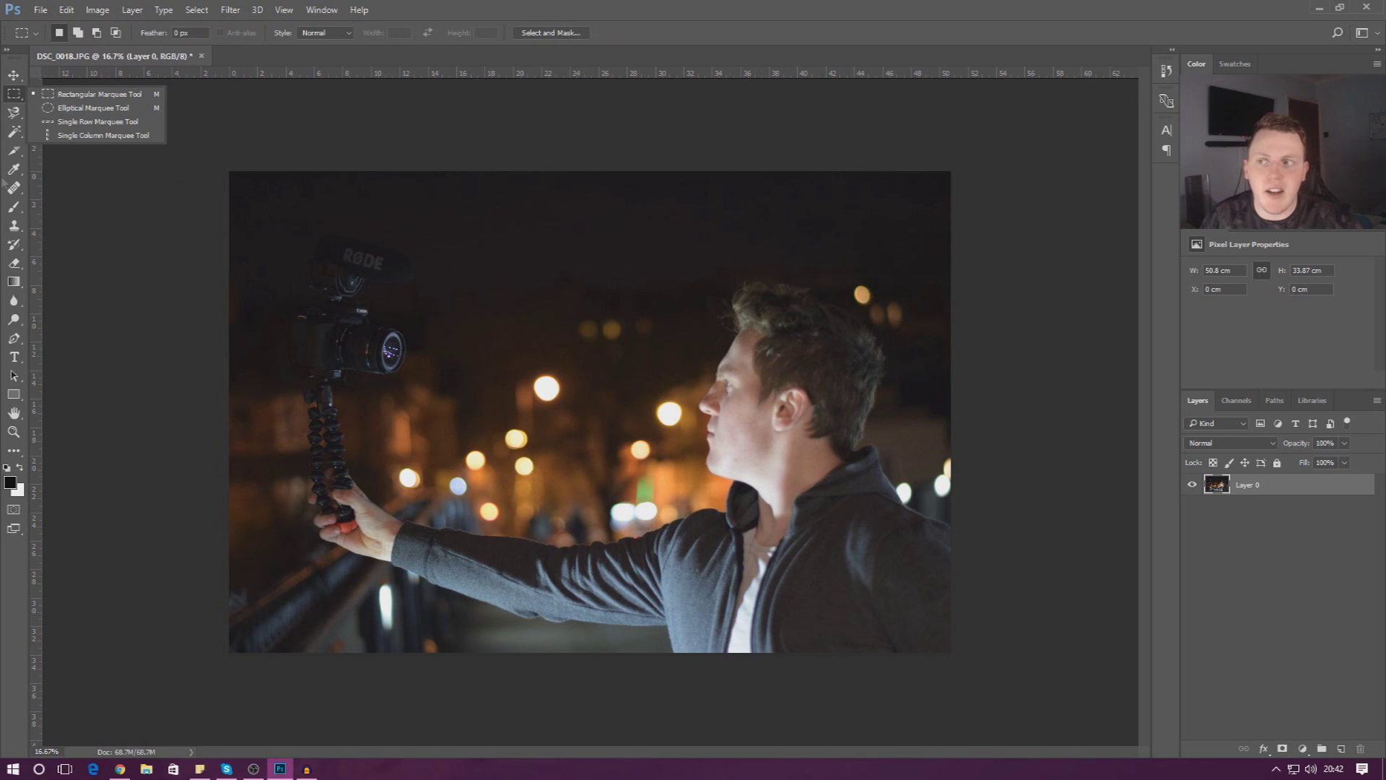
pyautogui.click(92, 107)
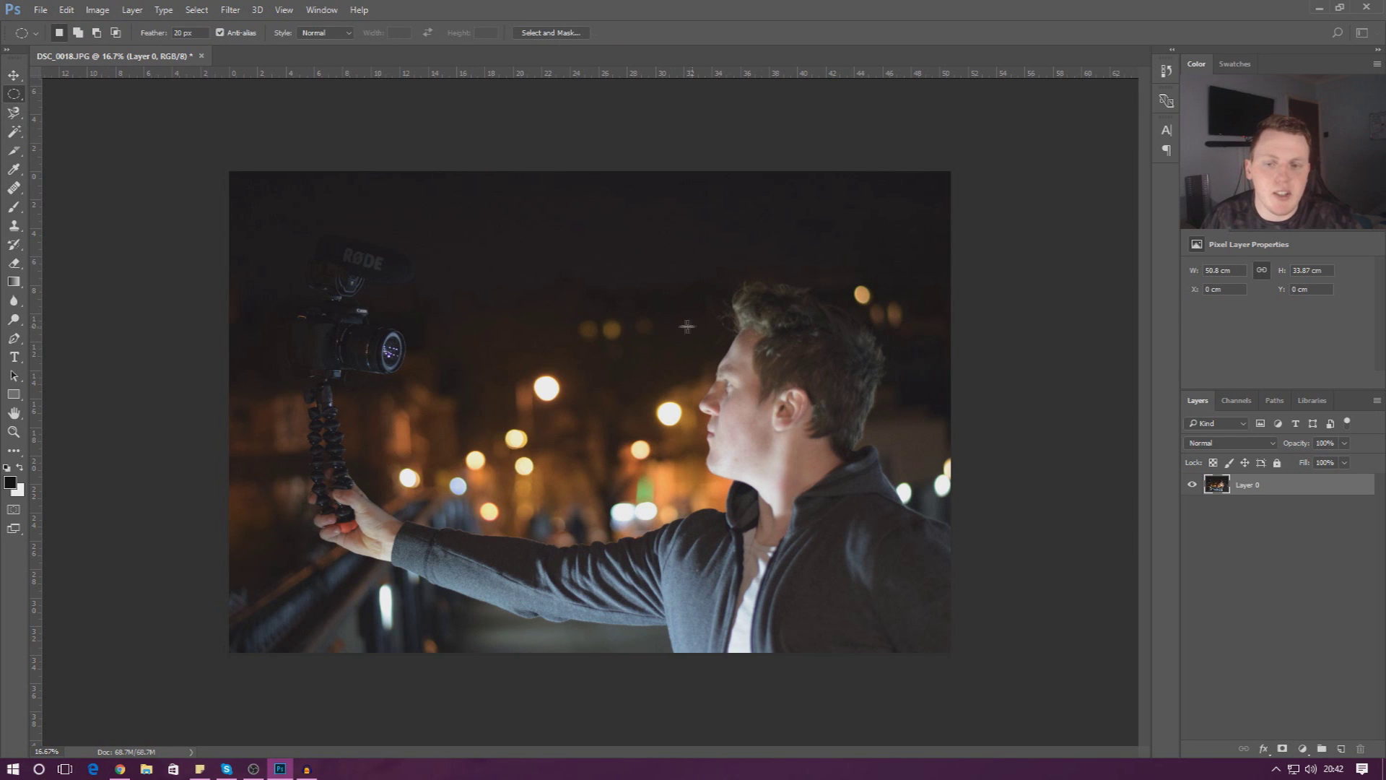
pyautogui.moveTo(687, 326); pyautogui.dragTo(773, 477)
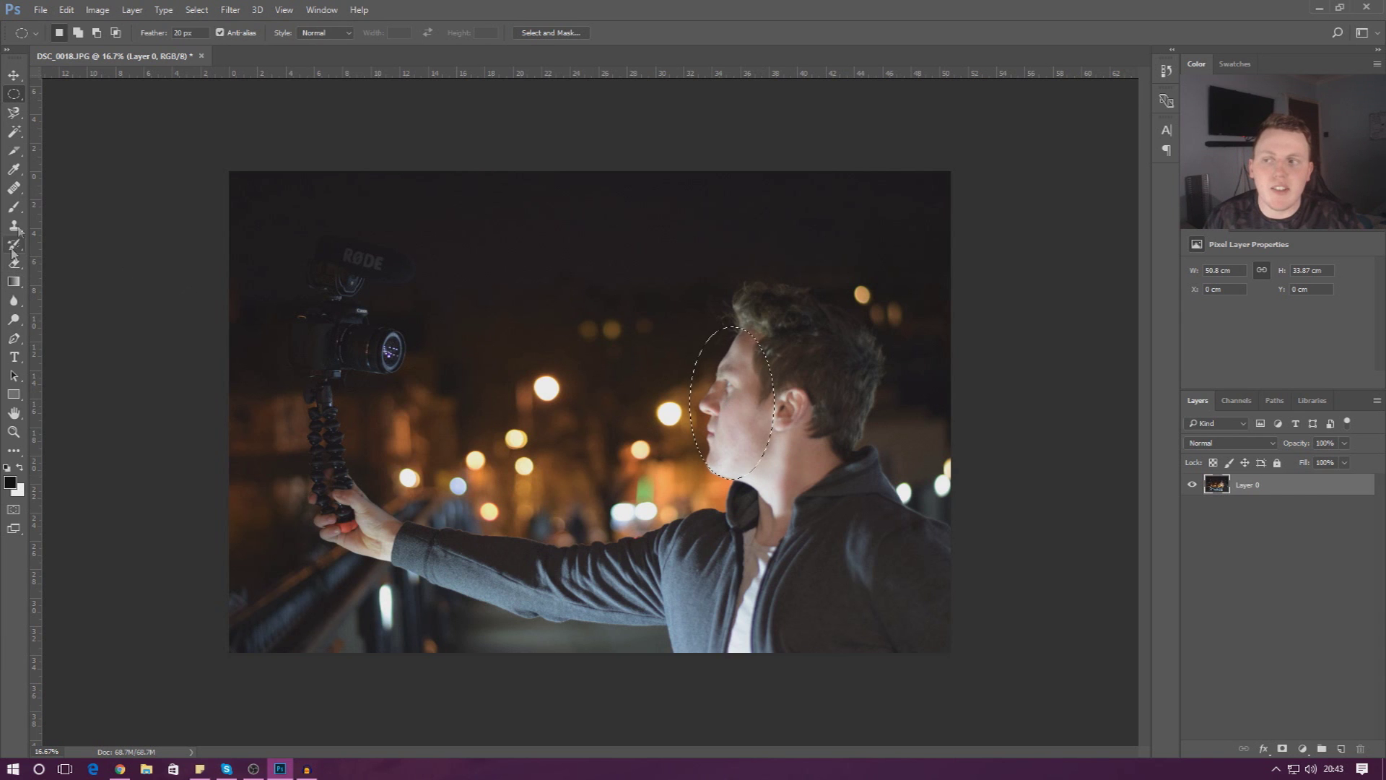
# Step: Switch from the Eyedropper group to the standard Brush Tool
pyautogui.click(14, 168)
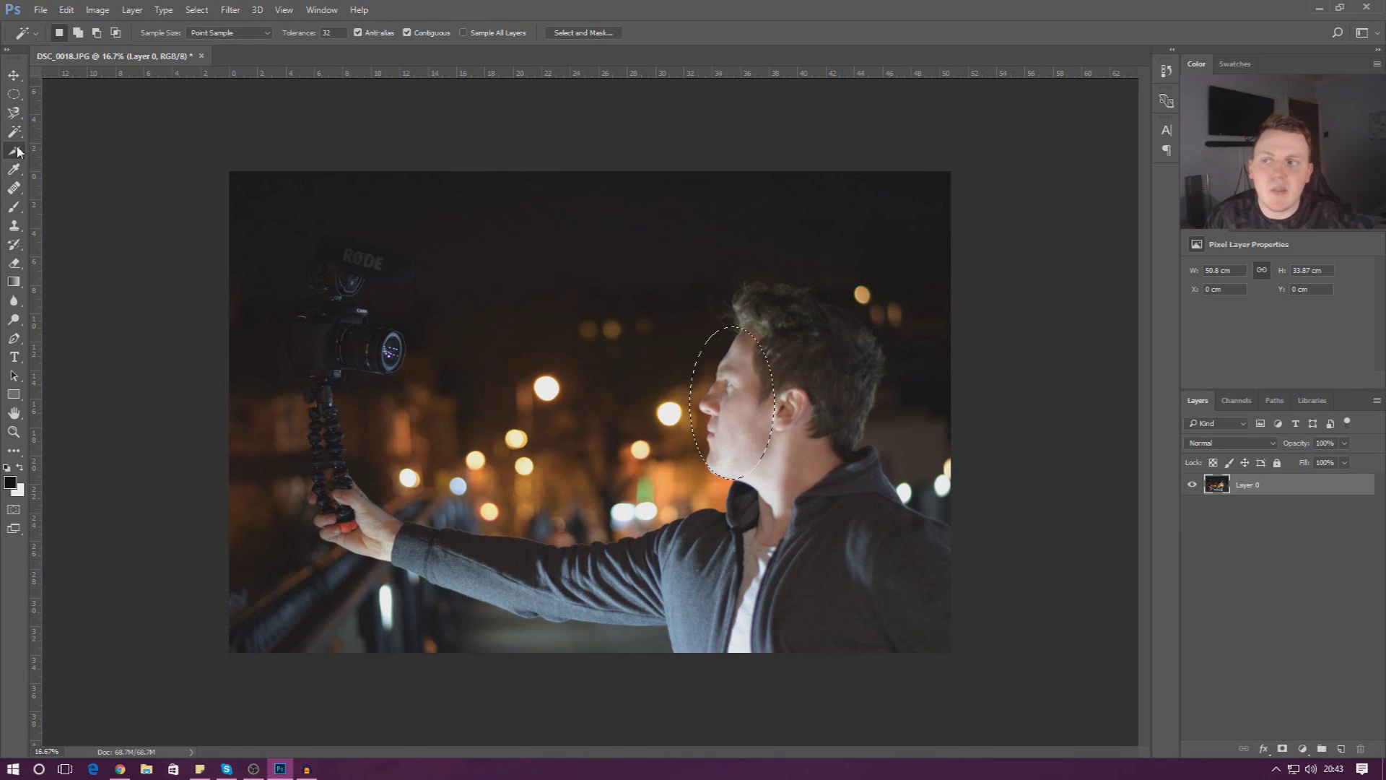
pyautogui.rightClick(14, 168)
pyautogui.click(14, 207)
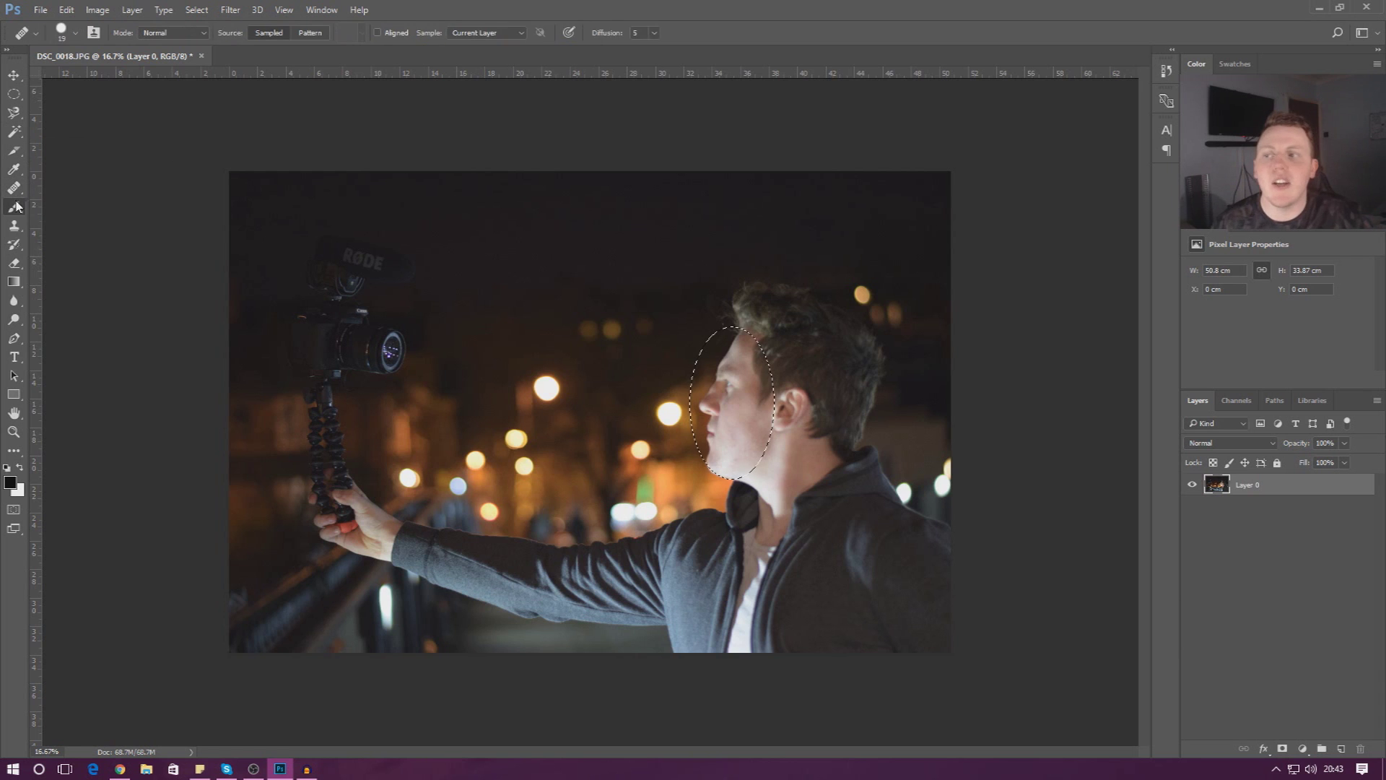
pyautogui.rightClick(13, 207)
pyautogui.click(72, 211)
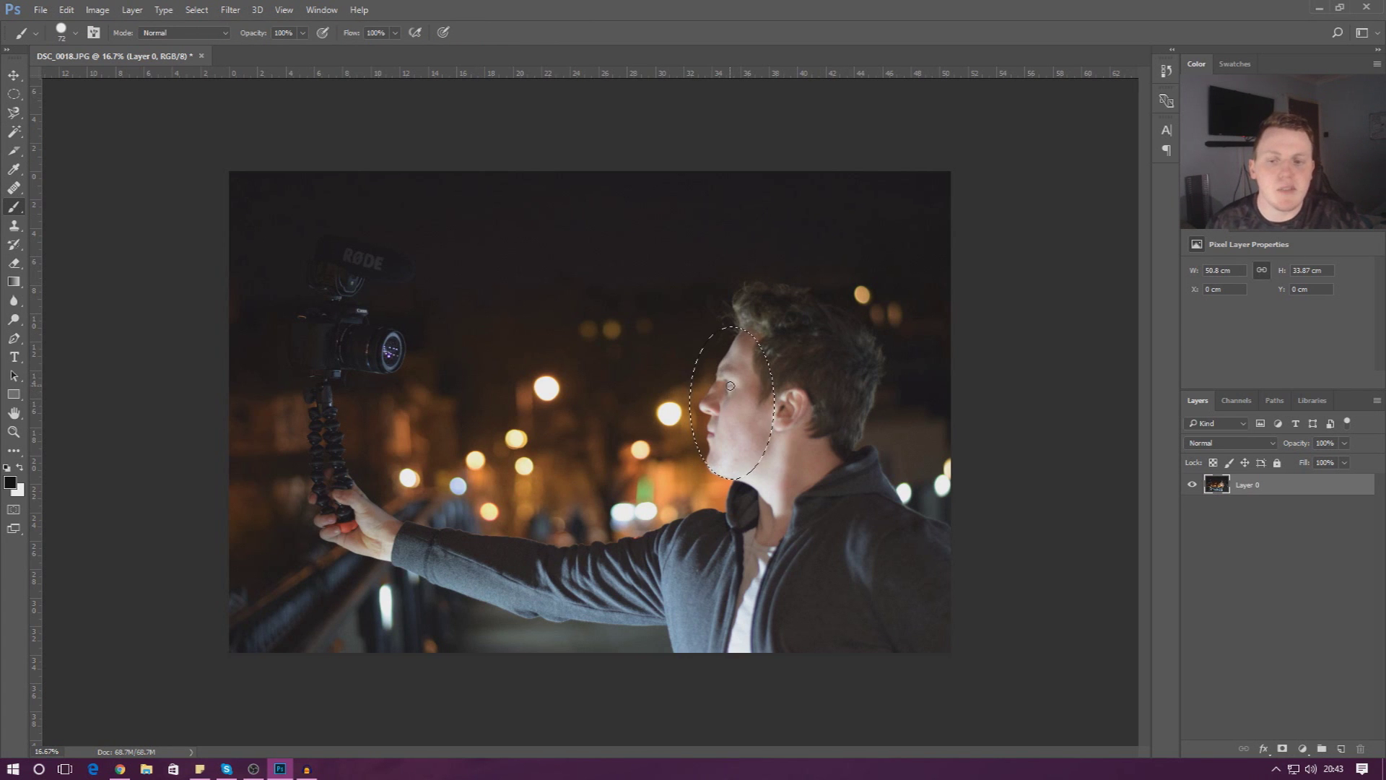
# Step: Paint black over the forehead and chin inside the oval, then darken it with gradient fills
pyautogui.moveTo(716, 383)
pyautogui.mouseDown()
pyautogui.moveTo(733, 359)
pyautogui.moveTo(654, 357)
pyautogui.moveTo(871, 351)
pyautogui.moveTo(643, 319)
pyautogui.moveTo(620, 338)
pyautogui.moveTo(644, 369)
pyautogui.moveTo(639, 350)
pyautogui.moveTo(785, 379)
pyautogui.moveTo(864, 364)
pyautogui.moveTo(815, 354)
pyautogui.moveTo(805, 391)
pyautogui.moveTo(636, 385)
pyautogui.moveTo(568, 404)
pyautogui.moveTo(627, 430)
pyautogui.moveTo(621, 451)
pyautogui.moveTo(610, 444)
pyautogui.moveTo(634, 465)
pyautogui.mouseUp()
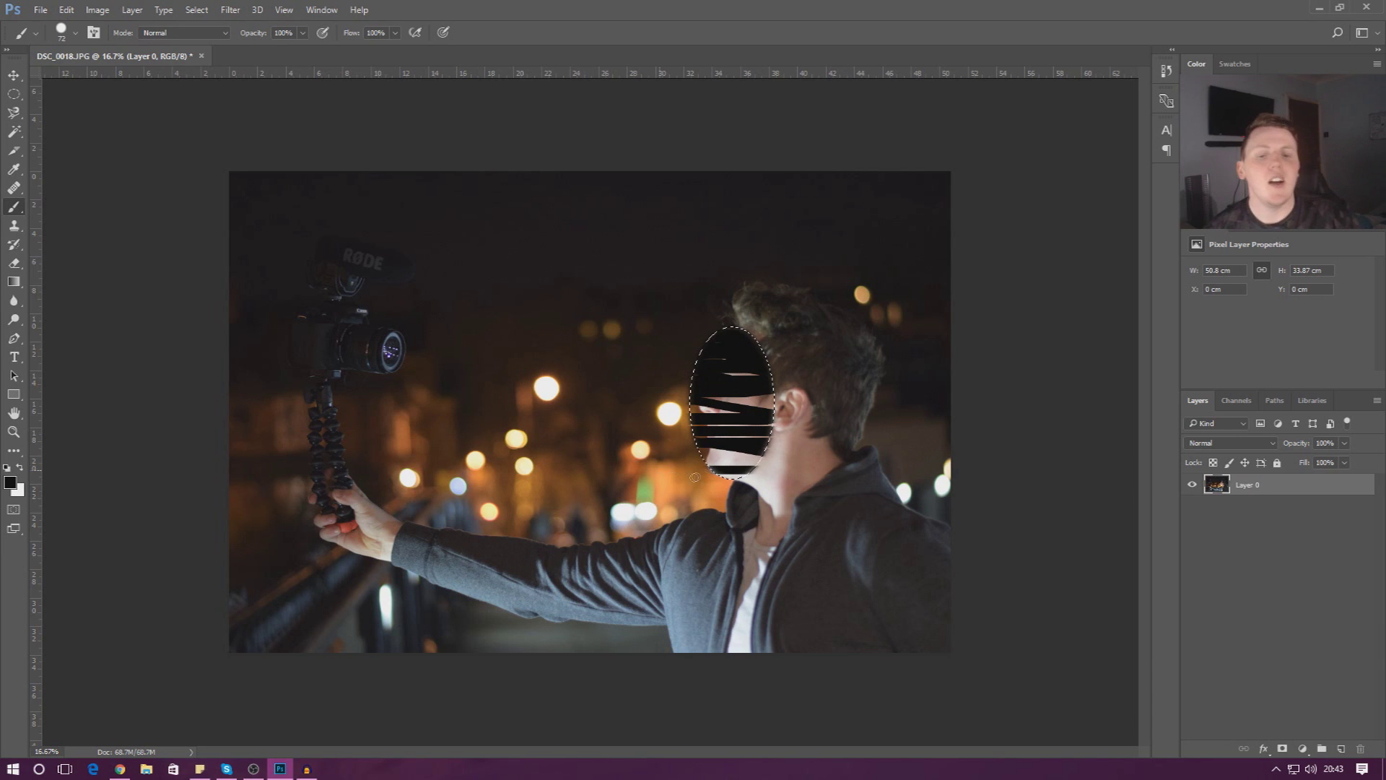
pyautogui.moveTo(694, 477)
pyautogui.mouseDown()
pyautogui.moveTo(614, 505)
pyautogui.moveTo(738, 471)
pyautogui.moveTo(957, 462)
pyautogui.moveTo(839, 450)
pyautogui.mouseUp()
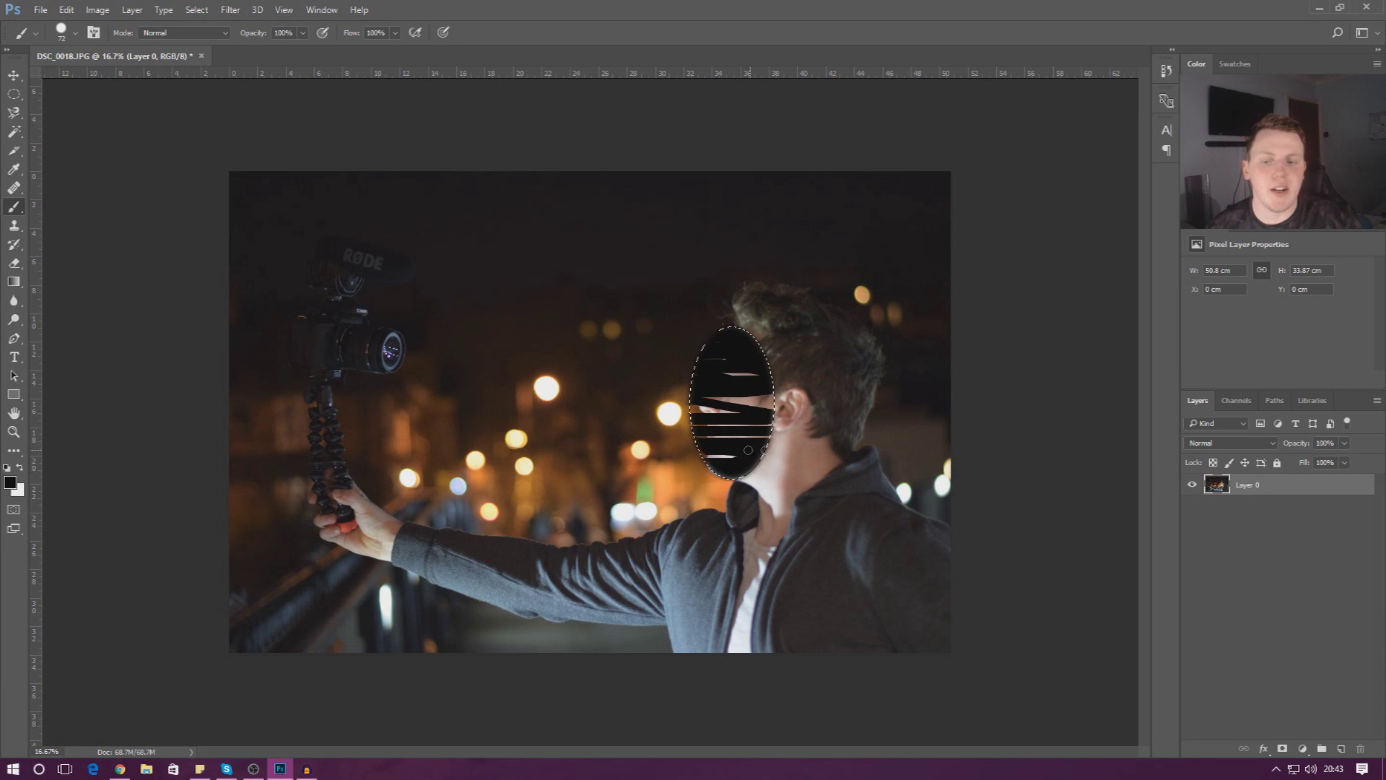
pyautogui.click(14, 281)
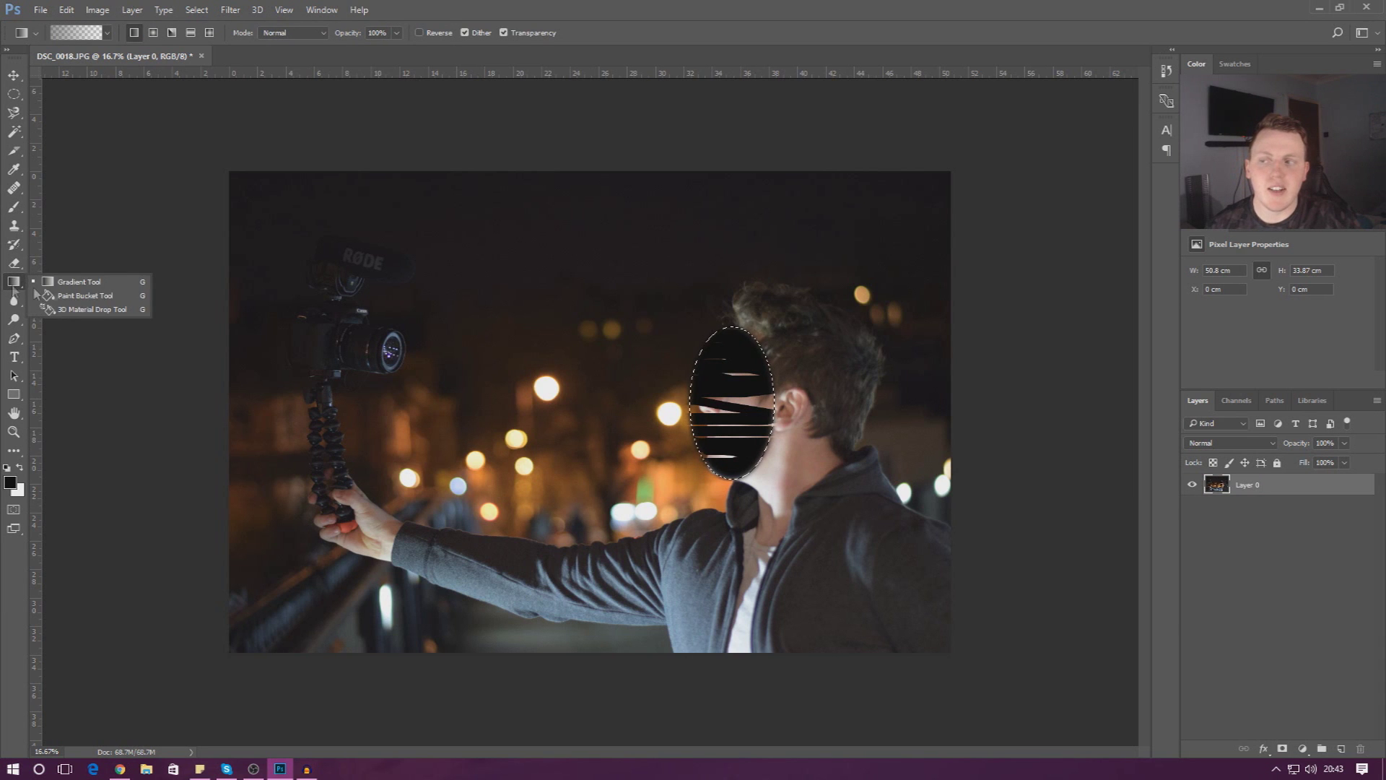
pyautogui.click(82, 289)
pyautogui.moveTo(741, 382); pyautogui.dragTo(741, 531)
pyautogui.moveTo(726, 578); pyautogui.dragTo(740, 286)
# Step: Deselect, restore the face oval selection, and copy it onto a new Layer 1
pyautogui.hotkey('ctrl', 'd')
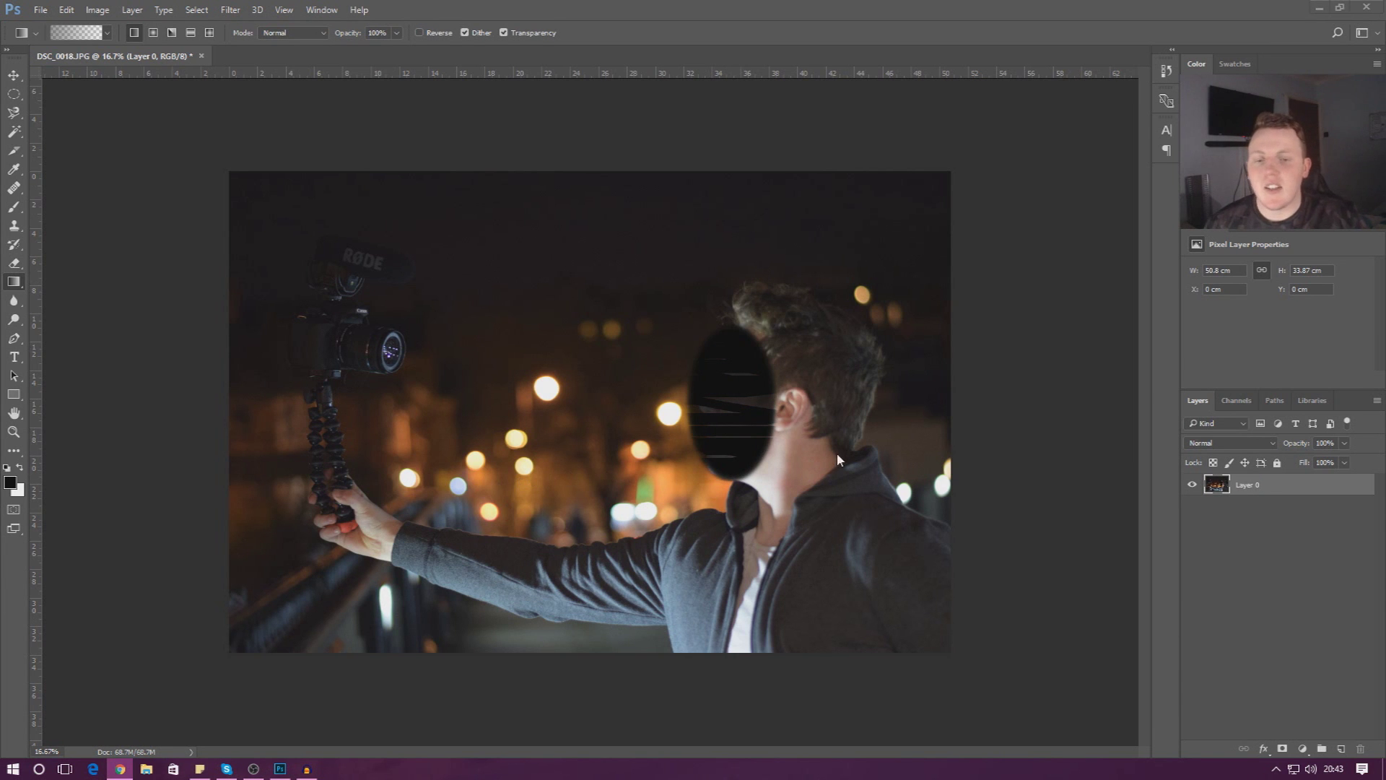
pyautogui.hotkey('ctrl', 'z')
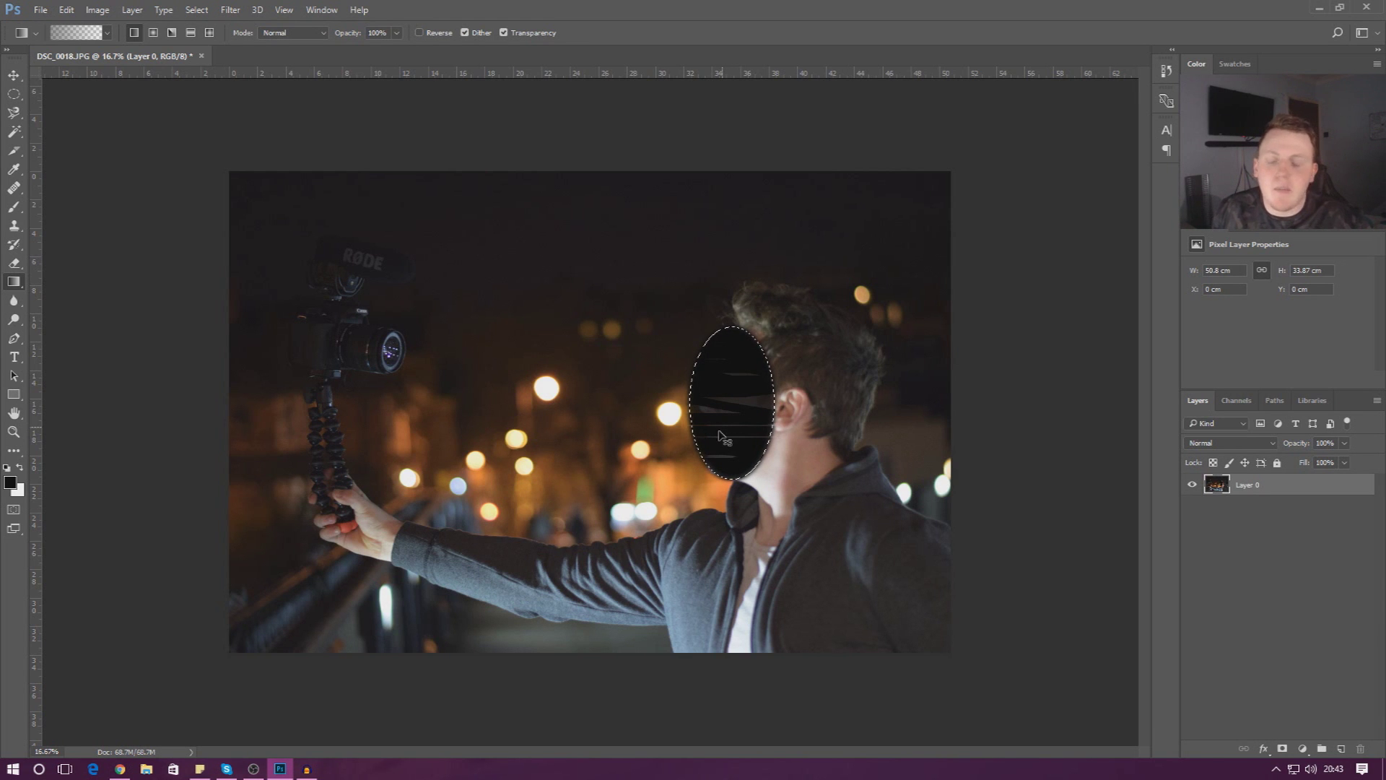
pyautogui.hotkey('ctrl', 'j')
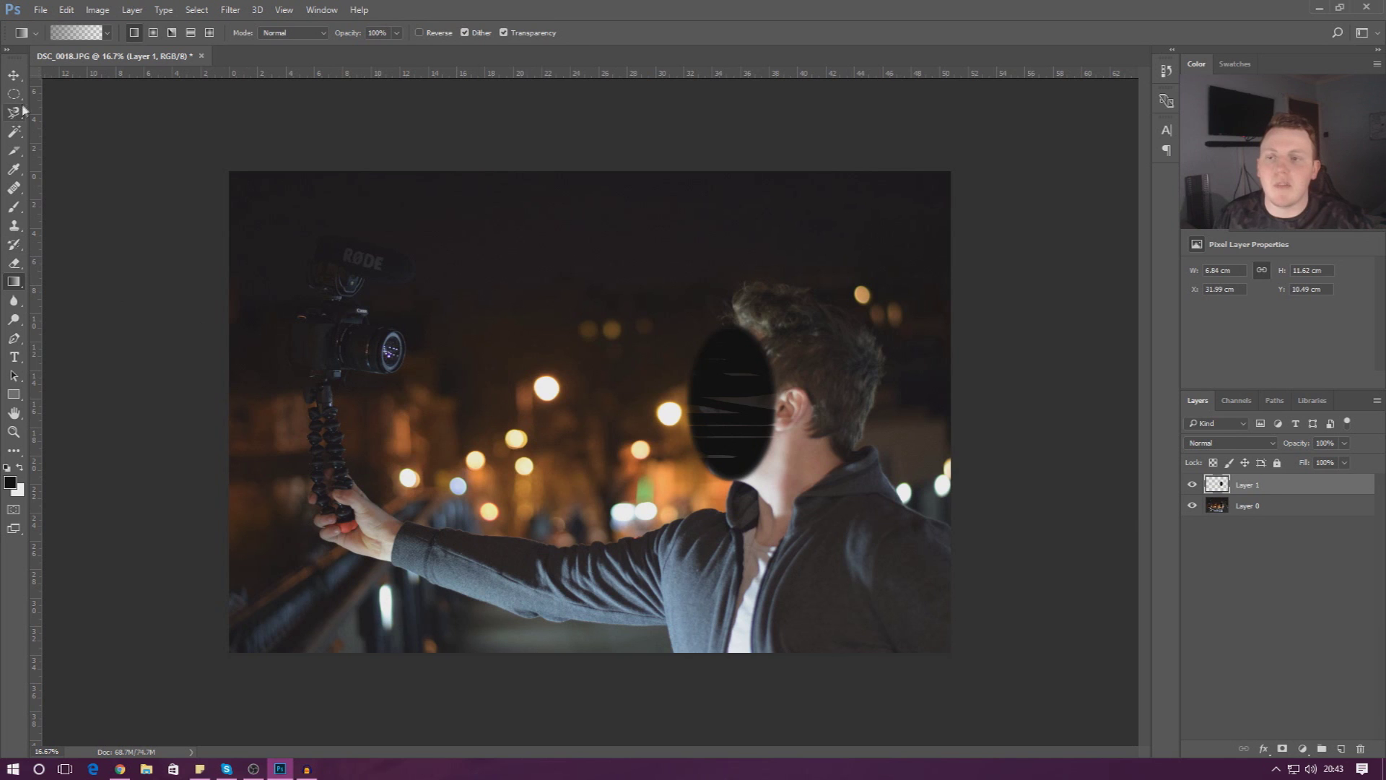
pyautogui.click(14, 75)
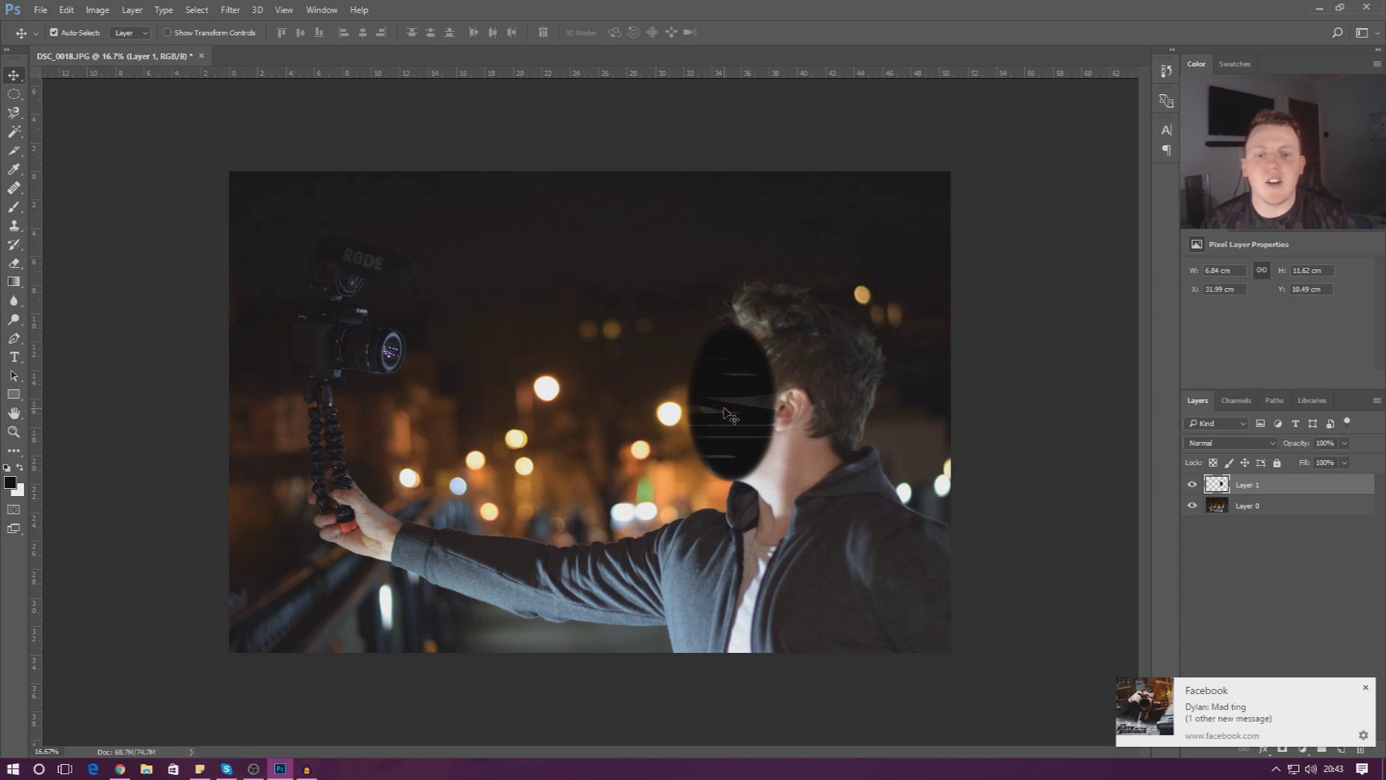
# Step: Dismiss the pop-up notification and view the photo at 100% with the Zoom tool
pyautogui.click(1365, 688)
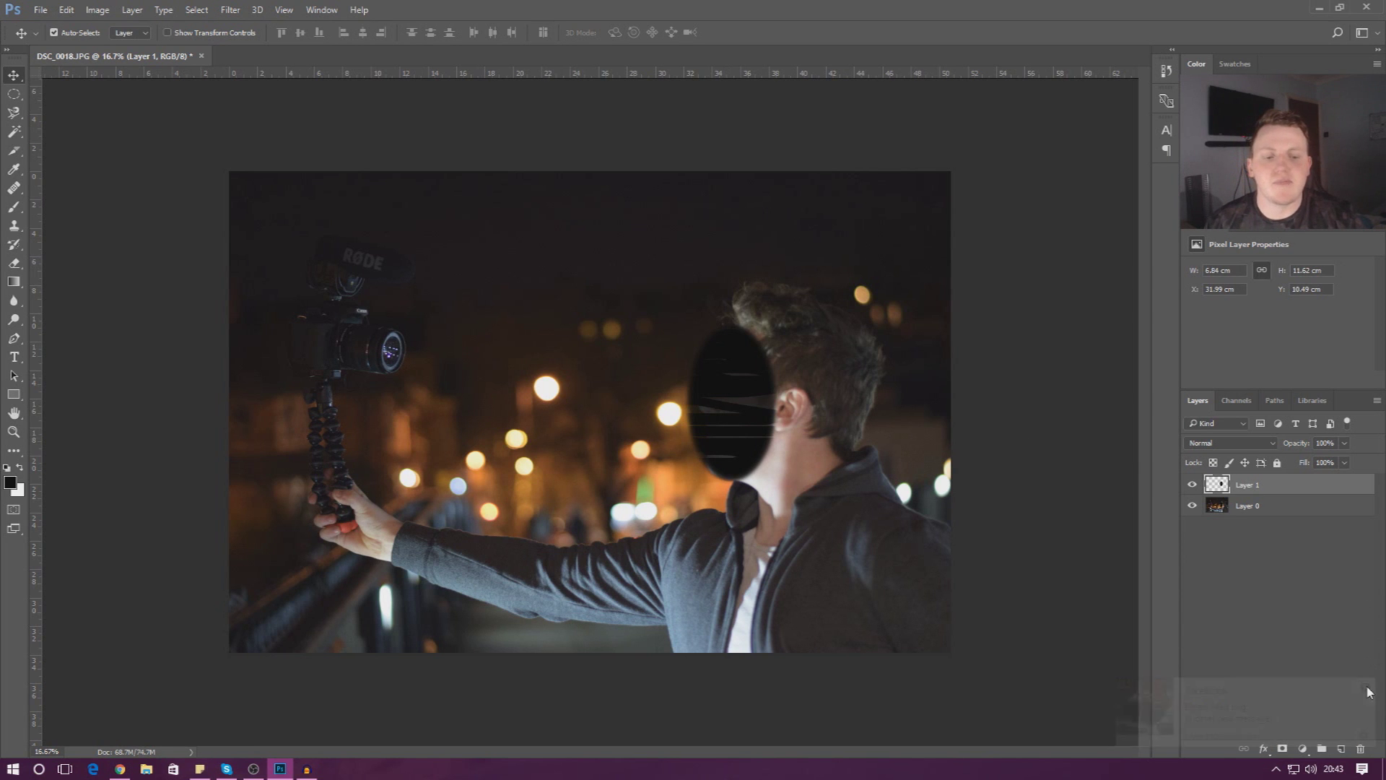
pyautogui.click(14, 434)
pyautogui.doubleClick(15, 434)
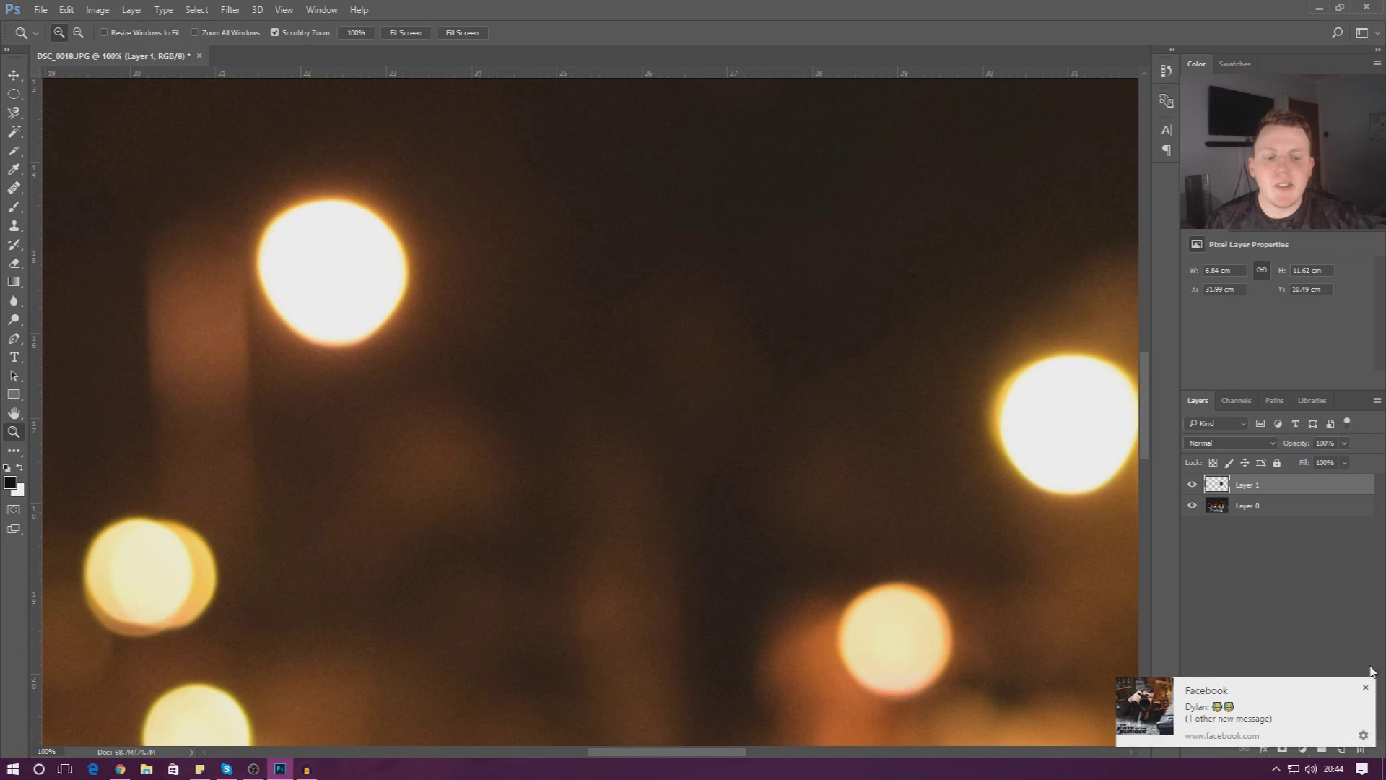
# Step: Fit the photo on screen, scrubby-zoom in on the blacked-out face, then zoom back out
pyautogui.rightClick(621, 535)
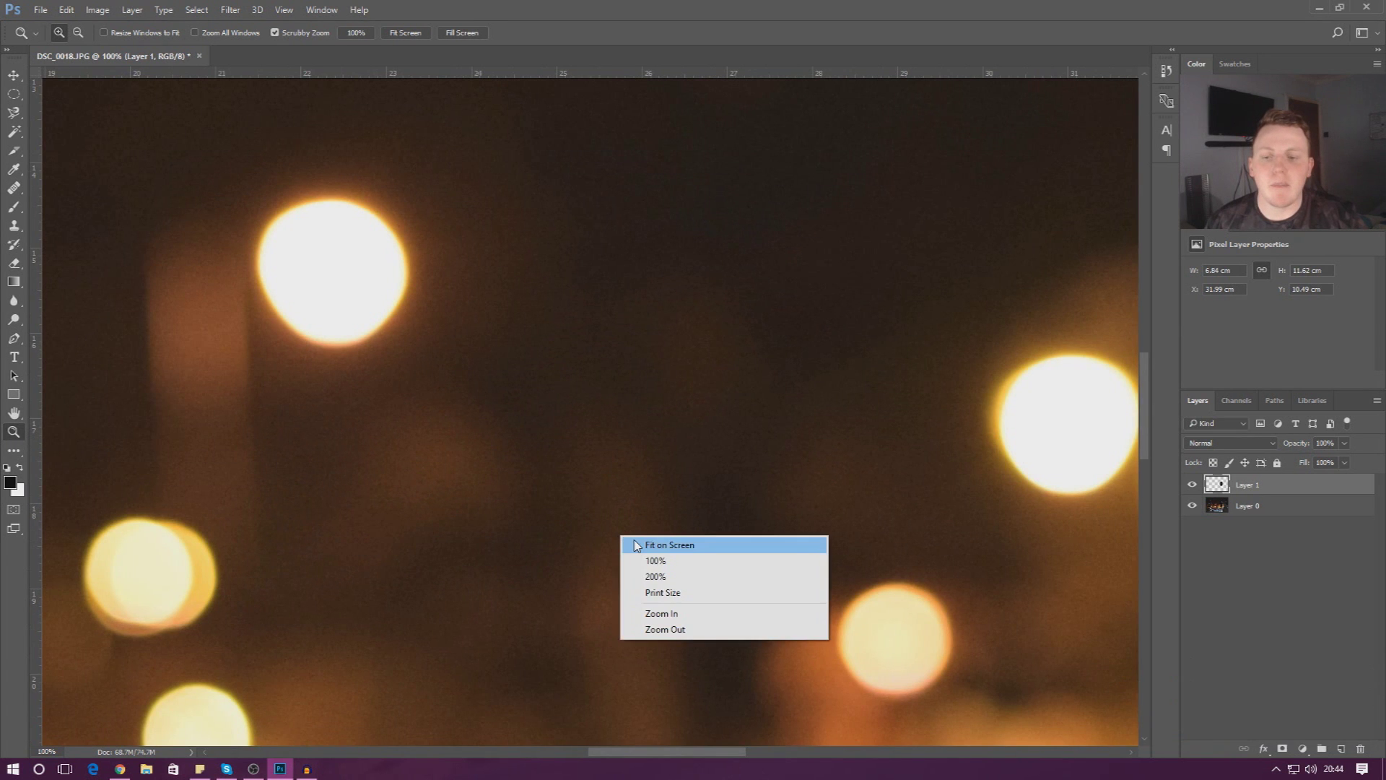
pyautogui.click(636, 545)
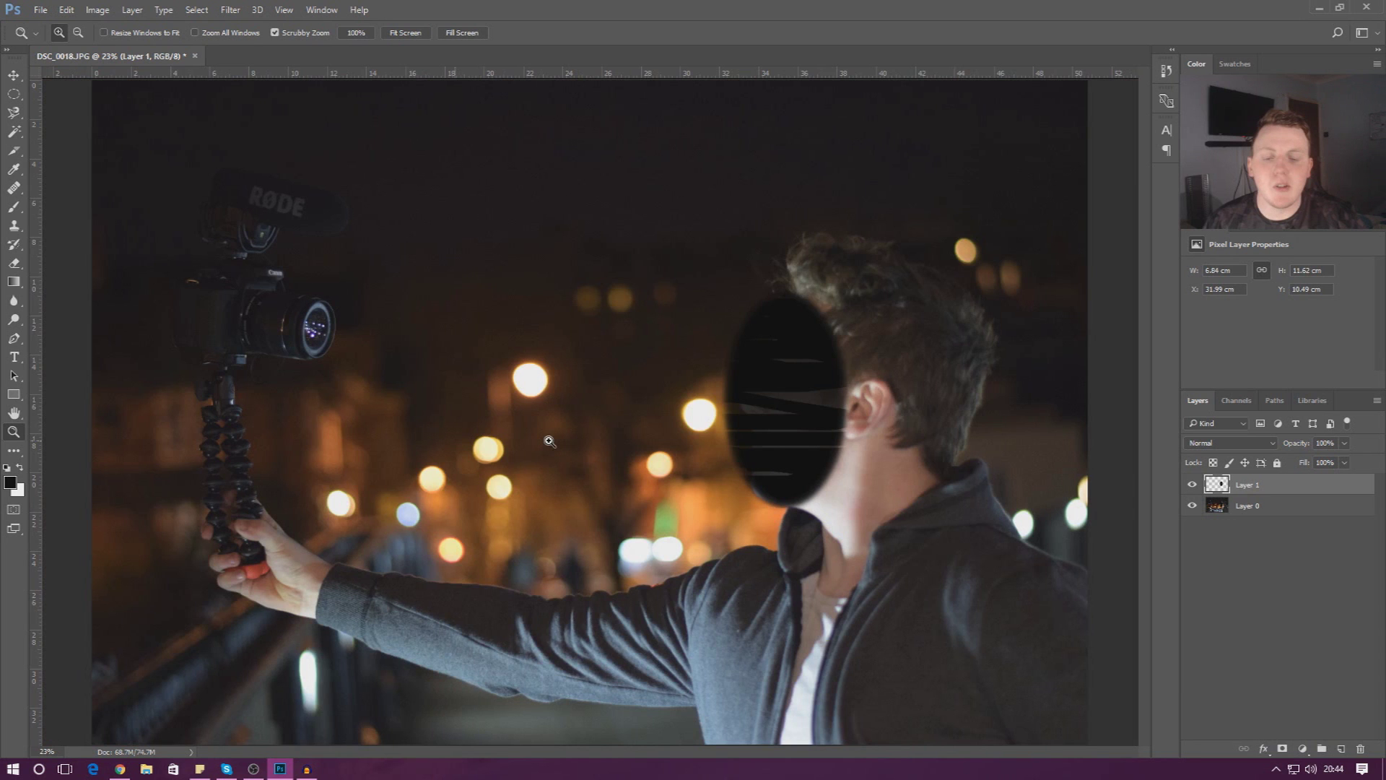
pyautogui.moveTo(549, 441); pyautogui.dragTo(339, 570)
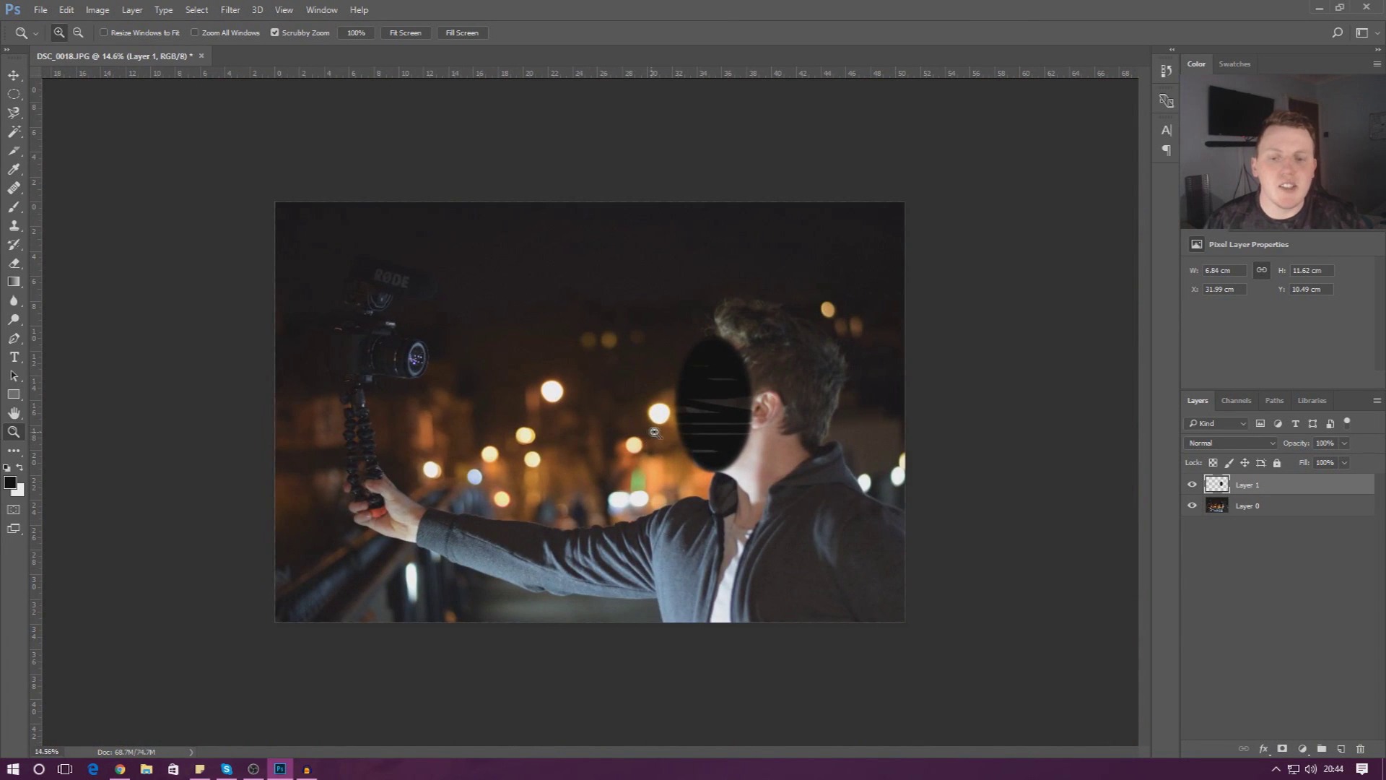
pyautogui.moveTo(652, 434); pyautogui.dragTo(901, 771)
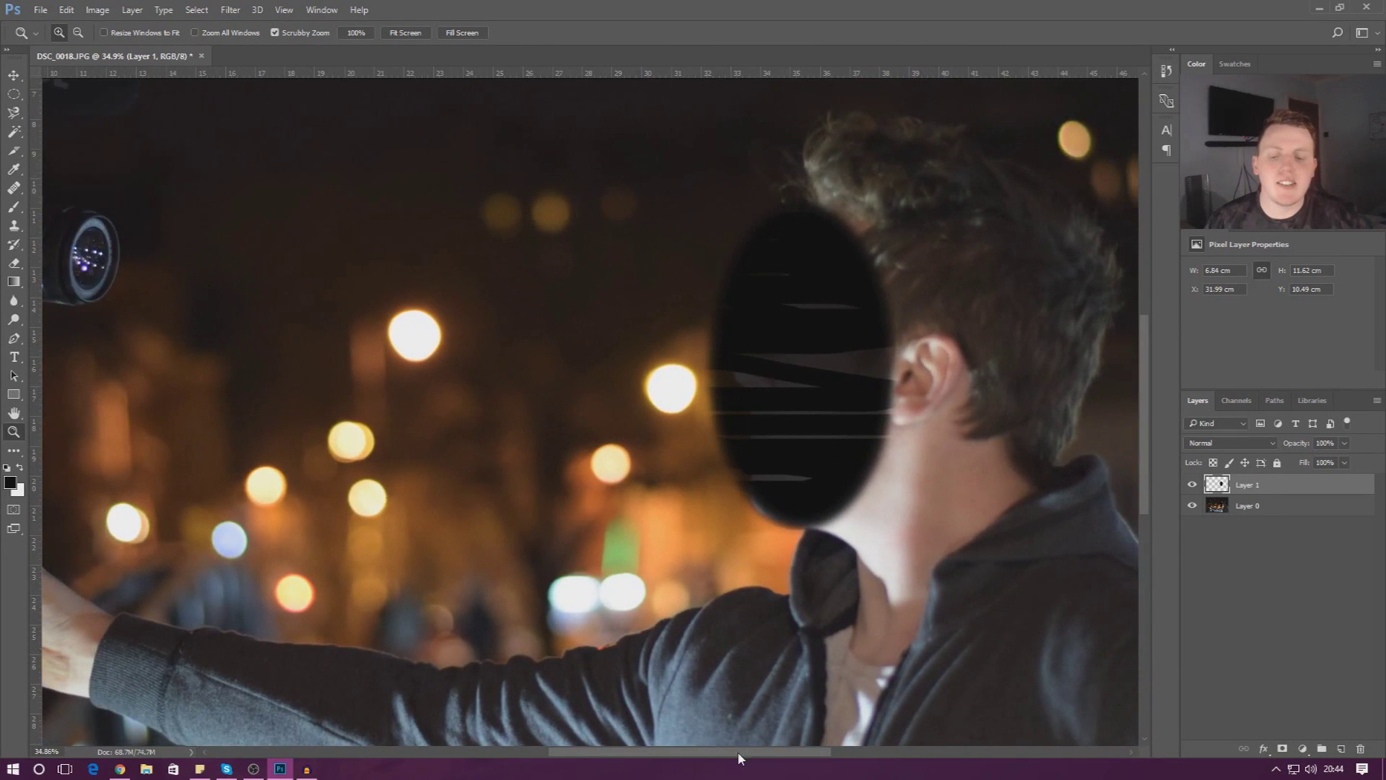
pyautogui.moveTo(737, 756); pyautogui.dragTo(796, 756)
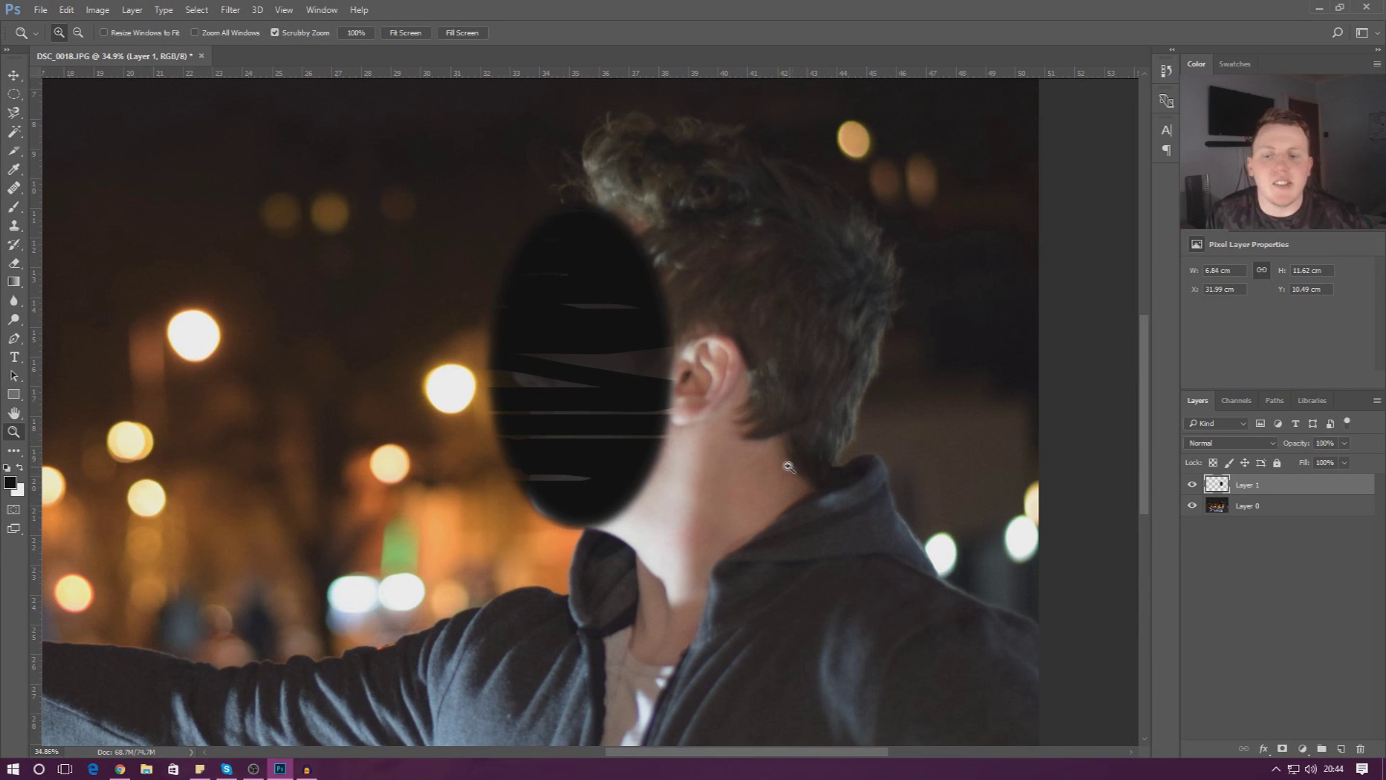
pyautogui.moveTo(781, 462); pyautogui.dragTo(819, 462)
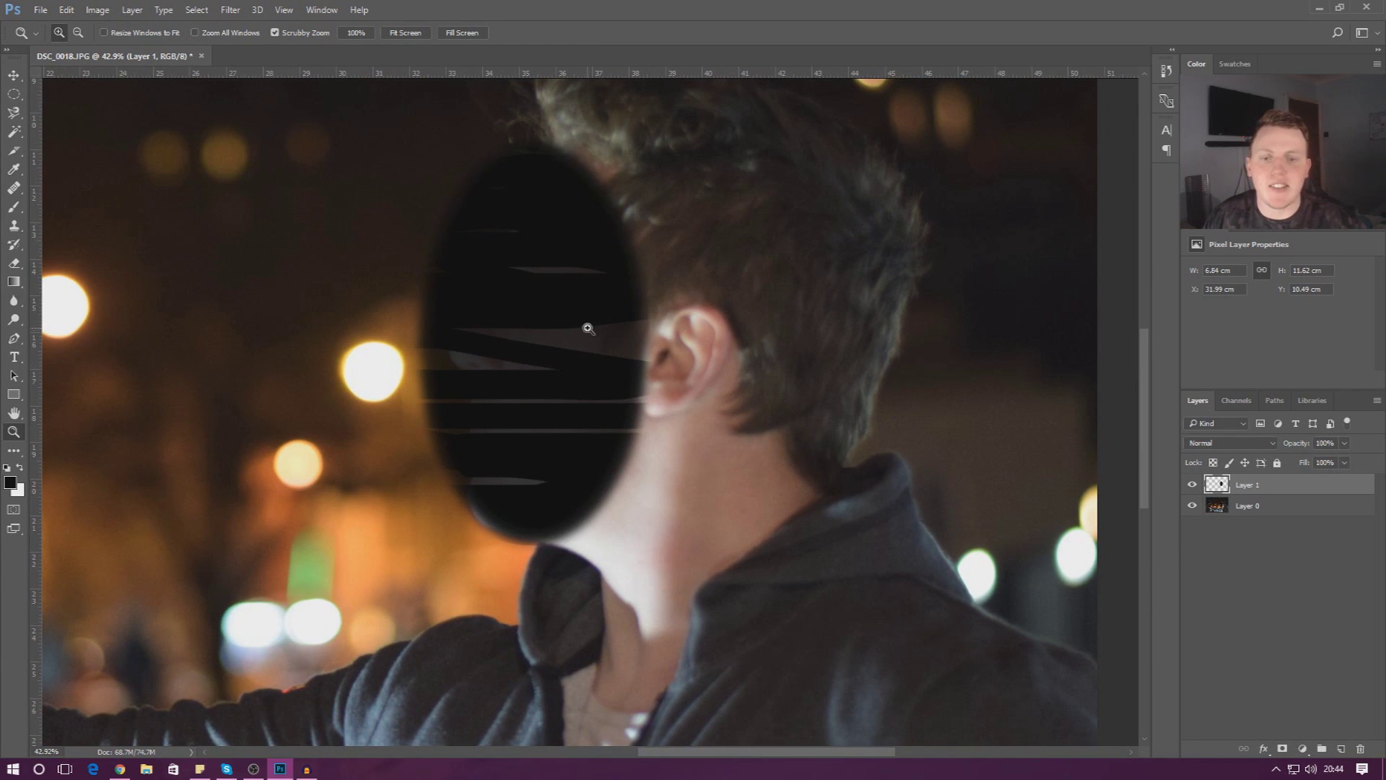
pyautogui.moveTo(808, 232); pyautogui.dragTo(613, 289)
pyautogui.rightClick(614, 289)
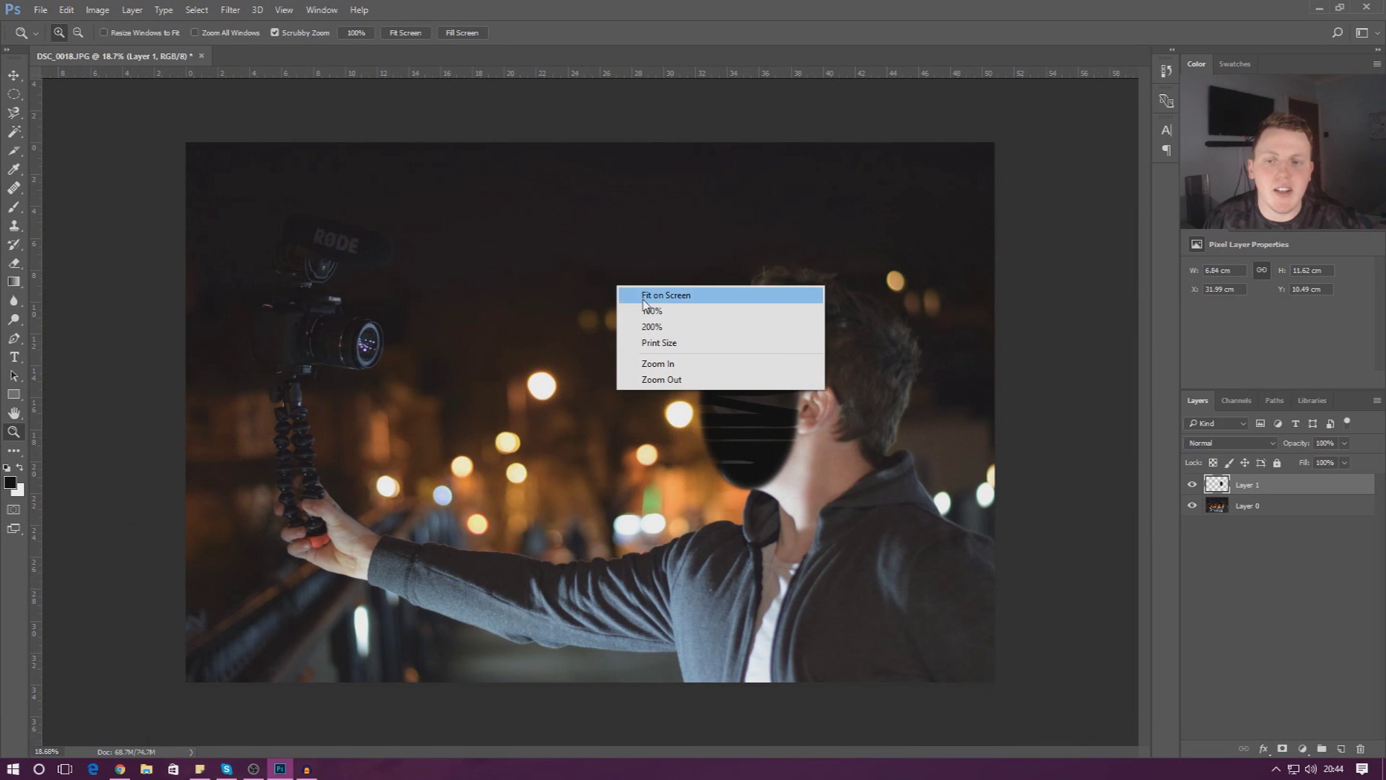
pyautogui.click(677, 380)
pyautogui.rightClick(650, 364)
pyautogui.click(689, 435)
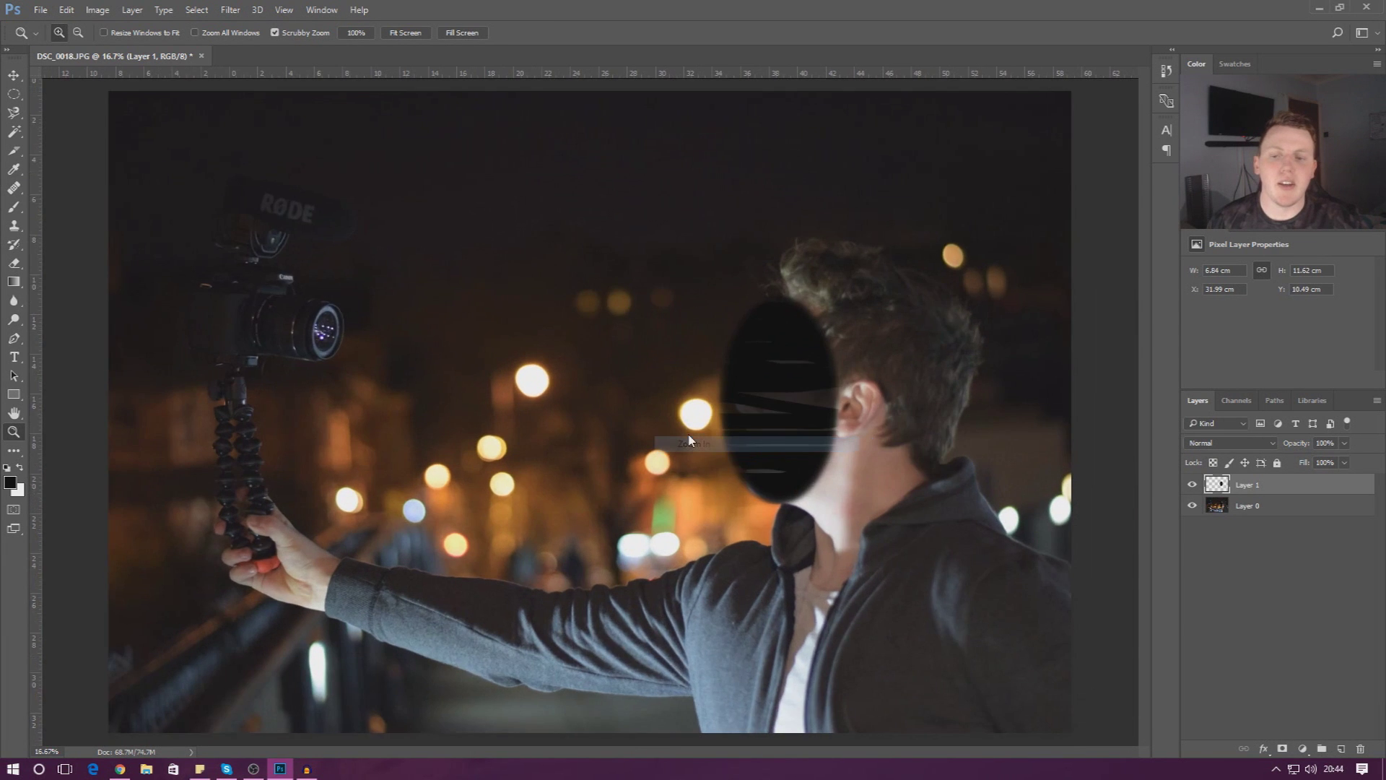
pyautogui.rightClick(689, 439)
pyautogui.click(731, 543)
pyautogui.rightClick(596, 368)
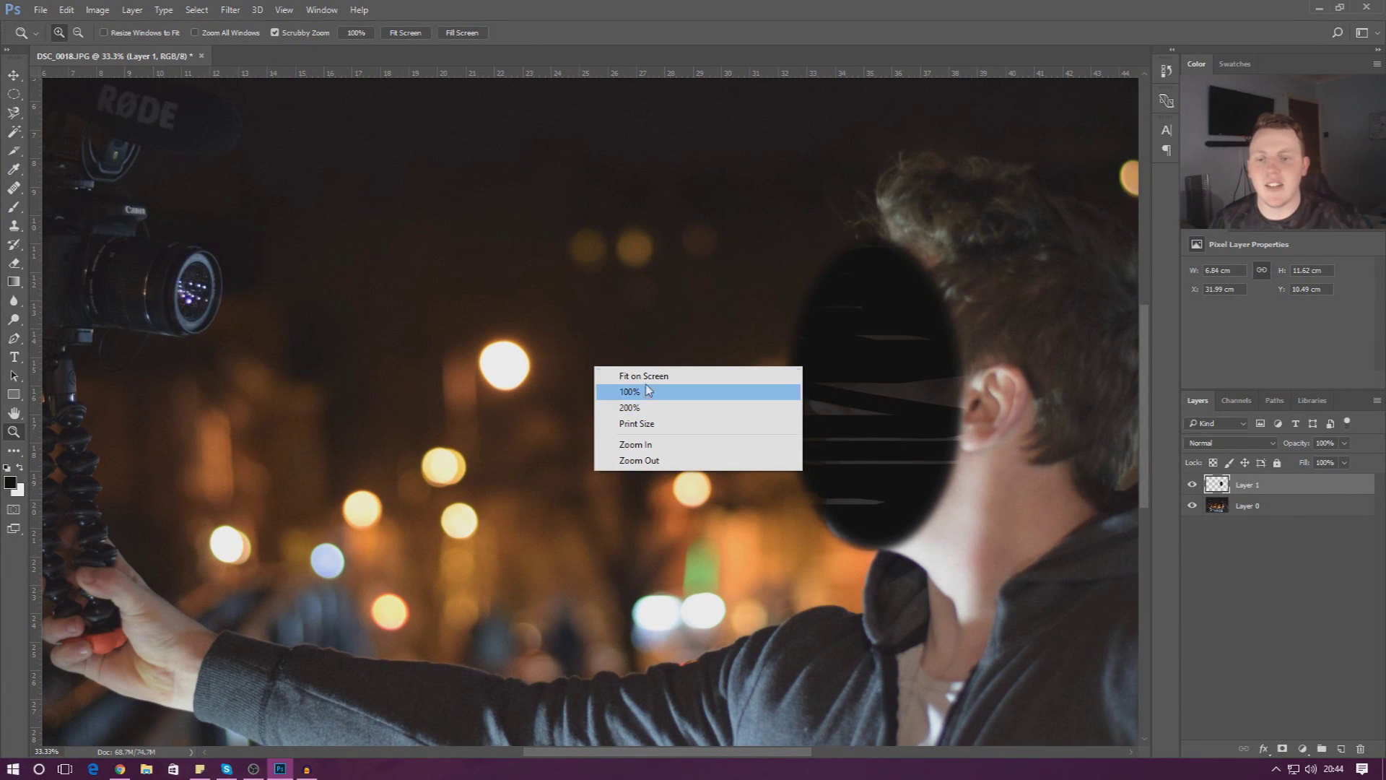
pyautogui.click(639, 374)
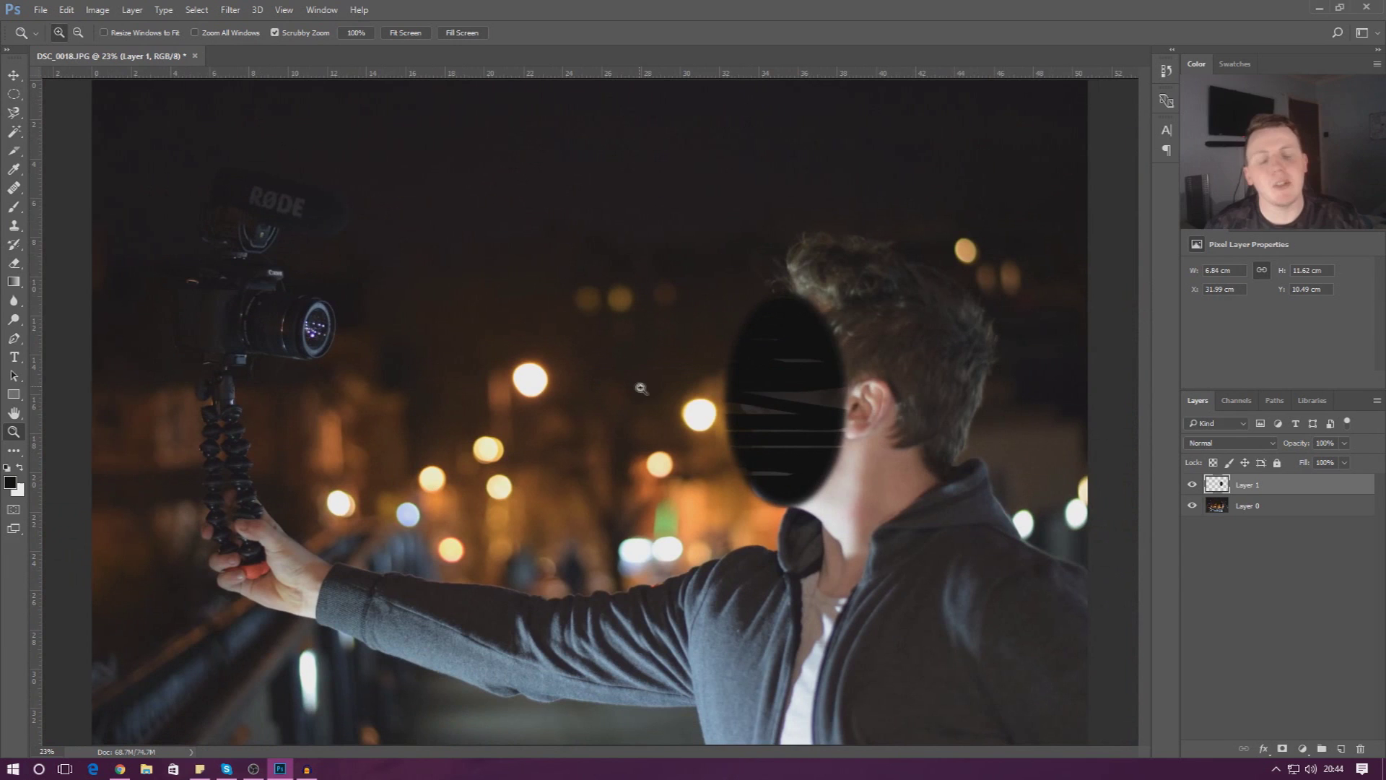
pyautogui.moveTo(800, 440)
pyautogui.mouseDown()
pyautogui.moveTo(878, 425)
pyautogui.moveTo(810, 440)
pyautogui.mouseUp()
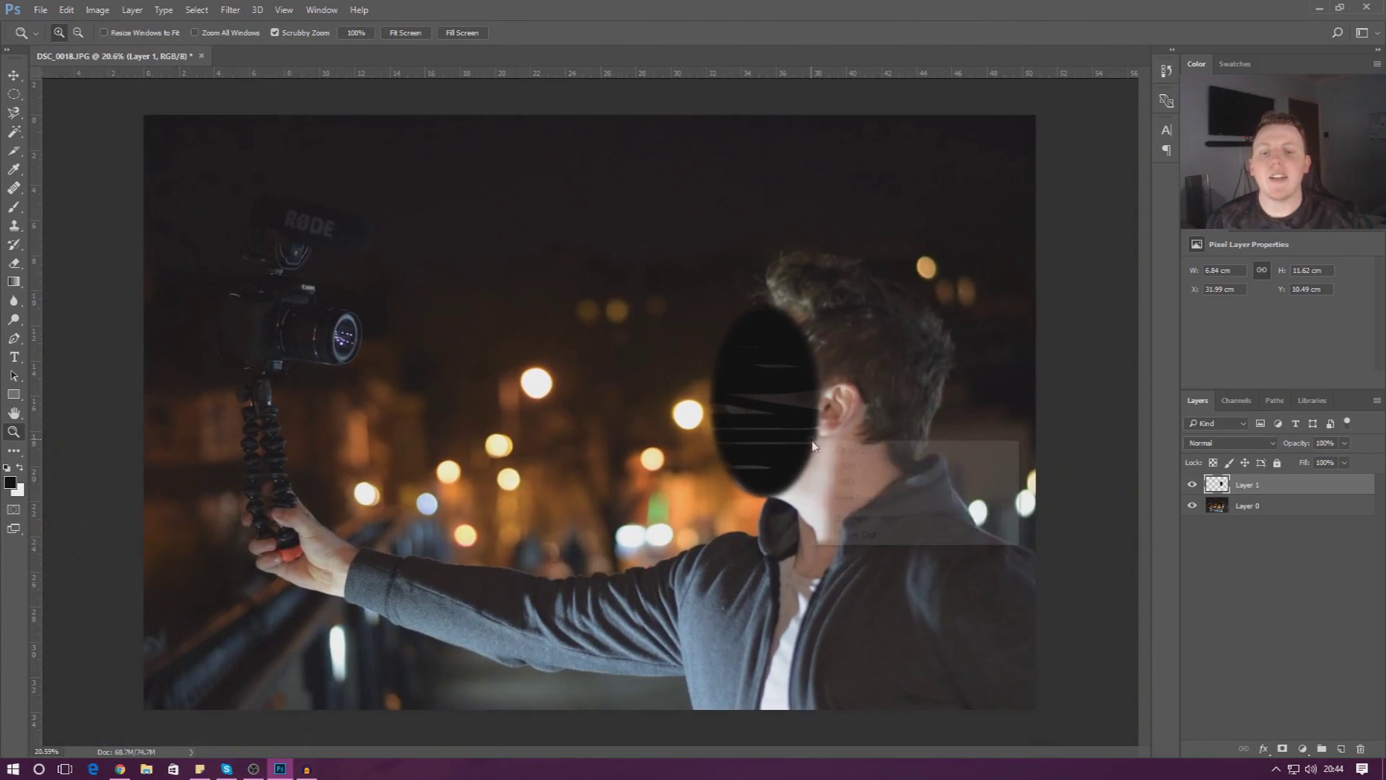
pyautogui.hotkey('ctrl', '0')
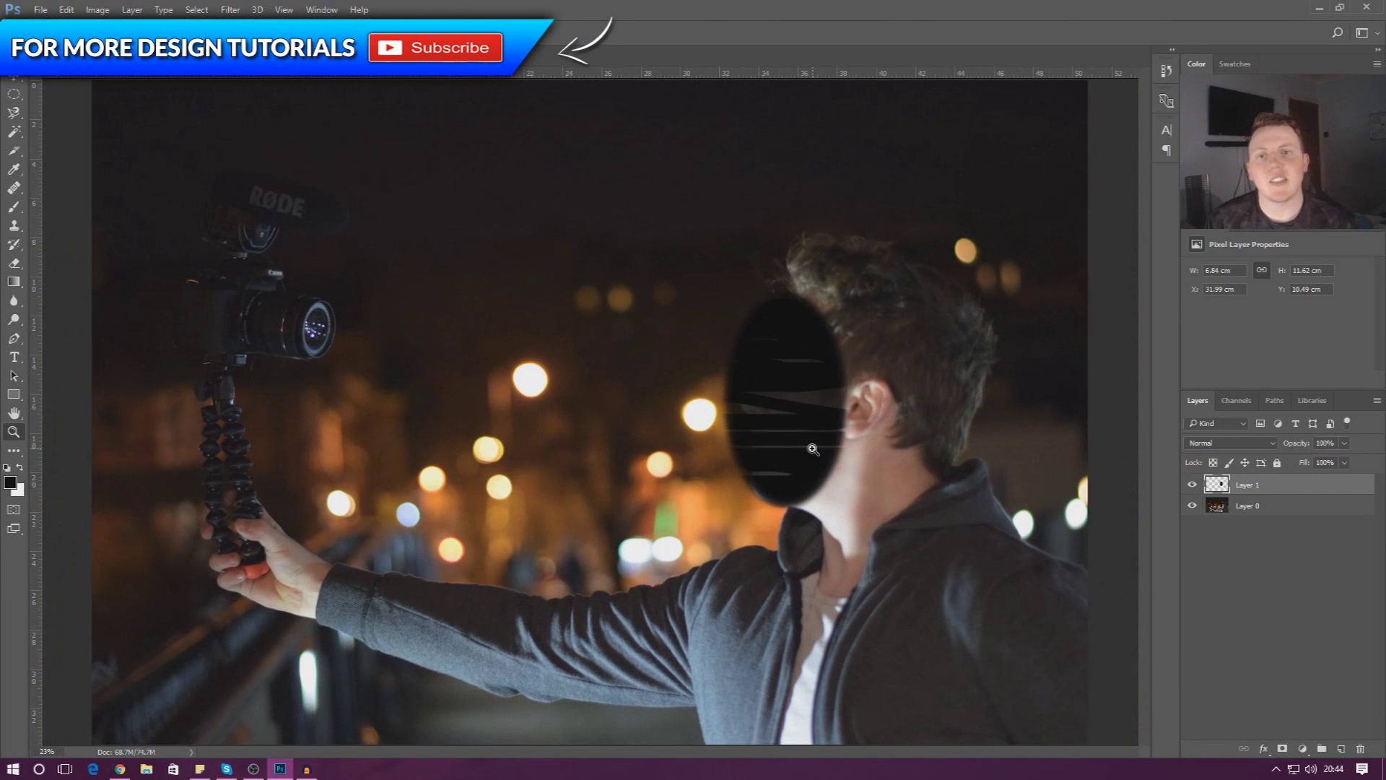